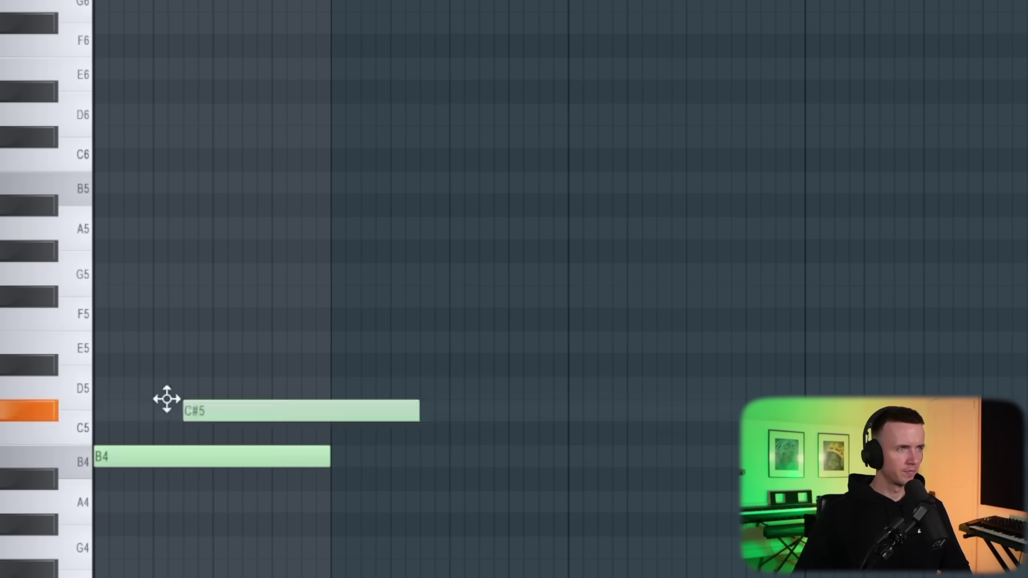
Move the C#5 note to G5 over the F#5 note and extend the melody with B5 and C#6 notes.
{"action": "left_click_drag", "start_coordinate": [165, 399], "coordinate": [44, 277]}
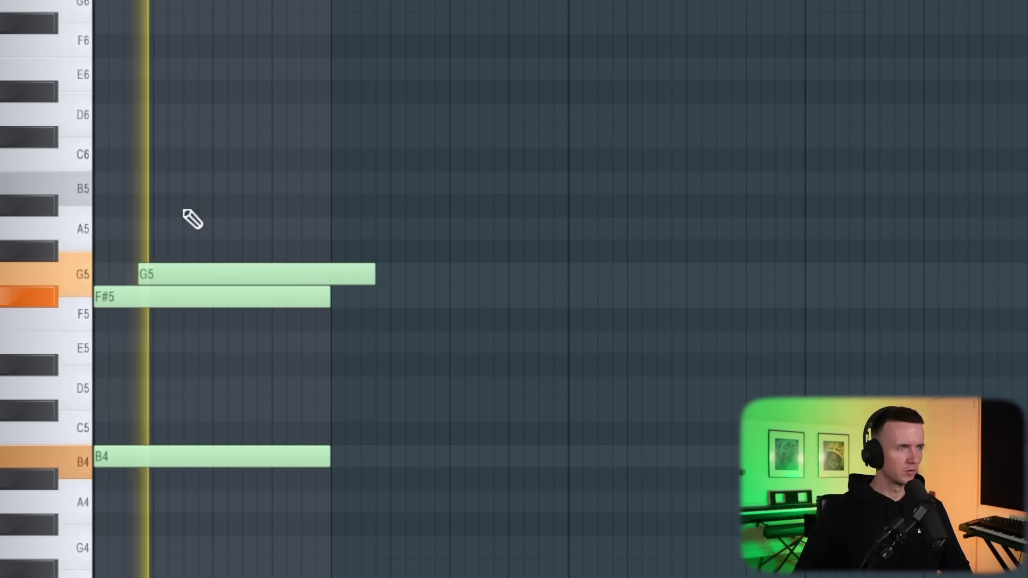
{"action": "left_click_drag", "start_coordinate": [234, 112], "coordinate": [246, 141]}
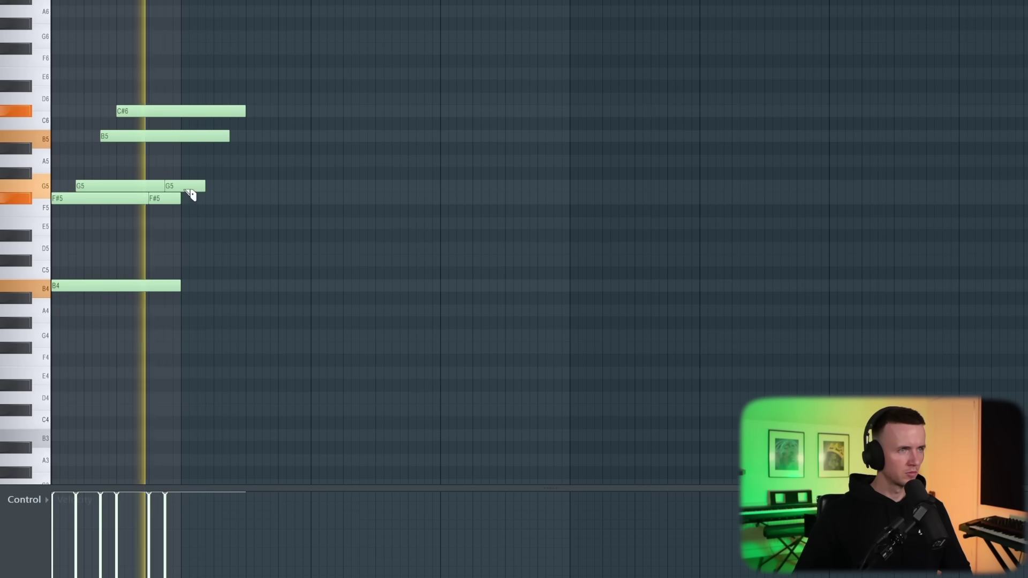
Transpose the whole melody down nine semitones and lower its E5 note to A4.
{"action": "key", "text": "shift+Down"}
{"action": "key", "text": "shift+Down"}
{"action": "key", "text": "shift+Down"}
{"action": "key", "text": "shift+Down"}
{"action": "key", "text": "shift+Down"}
{"action": "key", "text": "shift+Down"}
{"action": "key", "text": "shift+Down"}
{"action": "key", "text": "shift+Down"}
{"action": "key", "text": "shift+Down"}
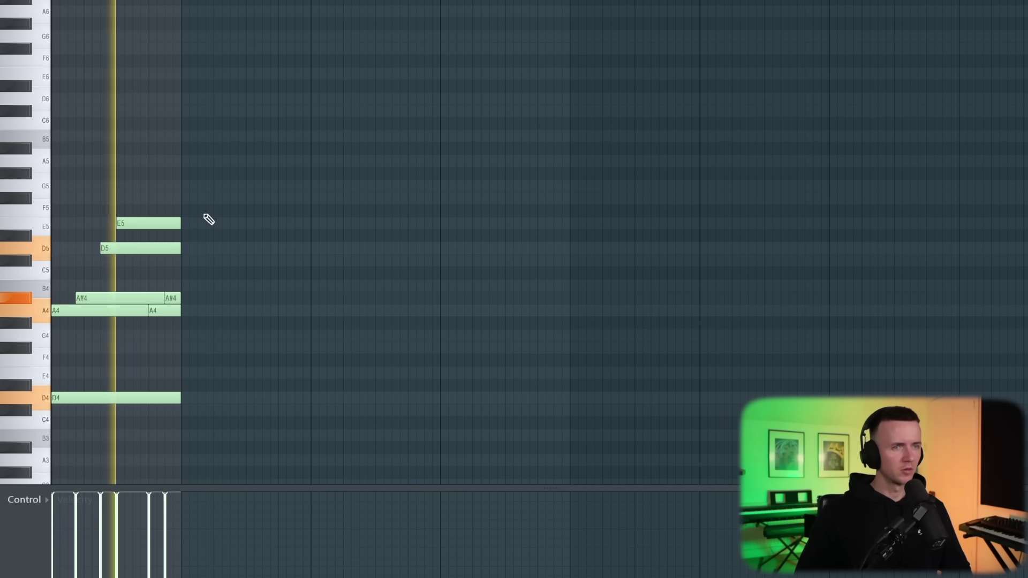
{"action": "scroll", "coordinate": [209, 220], "scroll_direction": "up", "scroll_amount": 2}
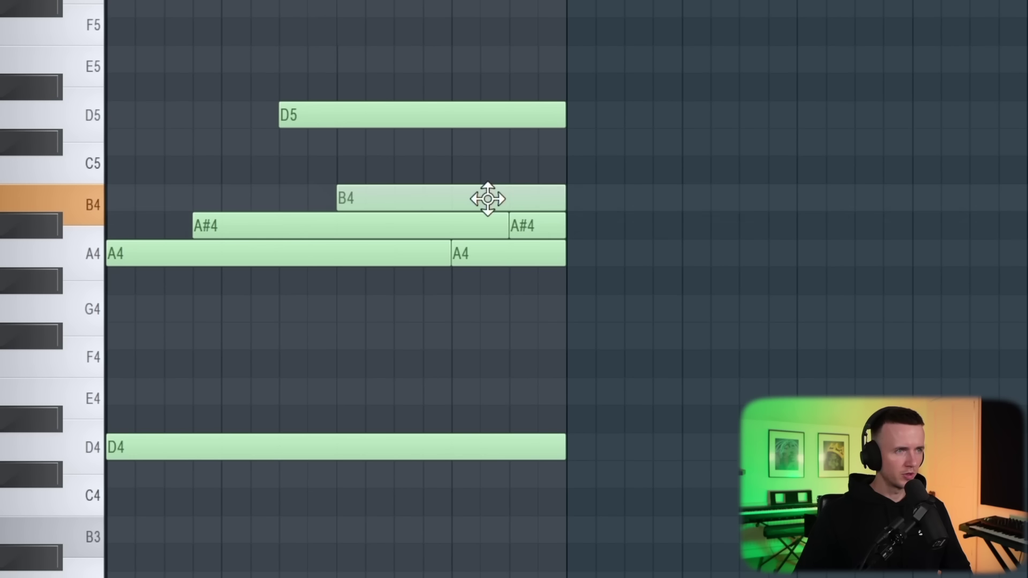
{"action": "mouse_move", "coordinate": [487, 200]}
{"action": "left_mouse_down"}
{"action": "mouse_move", "coordinate": [486, 246]}
{"action": "mouse_move", "coordinate": [490, 215]}
{"action": "left_mouse_up"}
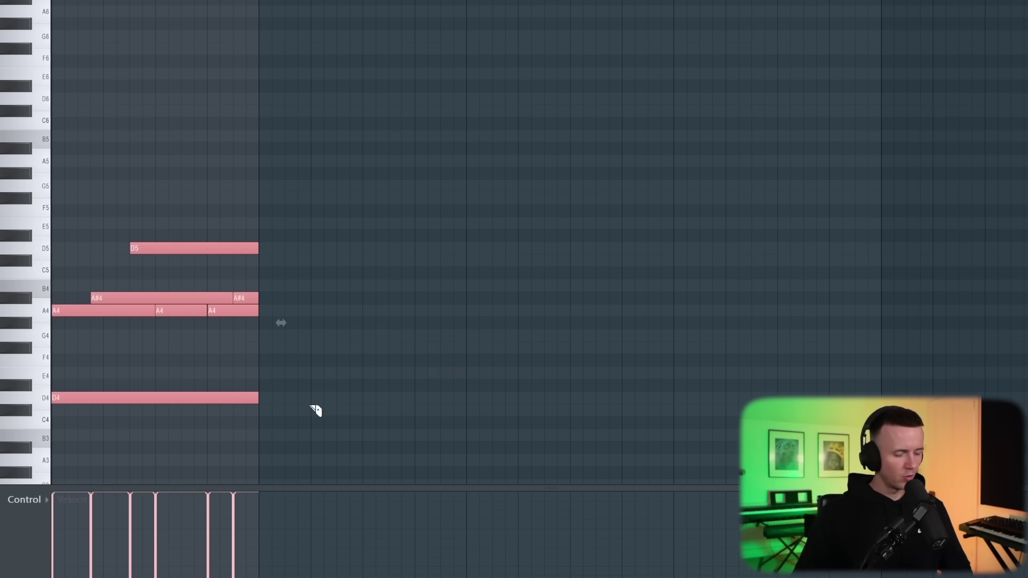
Randomize the velocity of the selected melody notes slightly, play them back and accept the result.
{"action": "key", "text": "alt+r"}
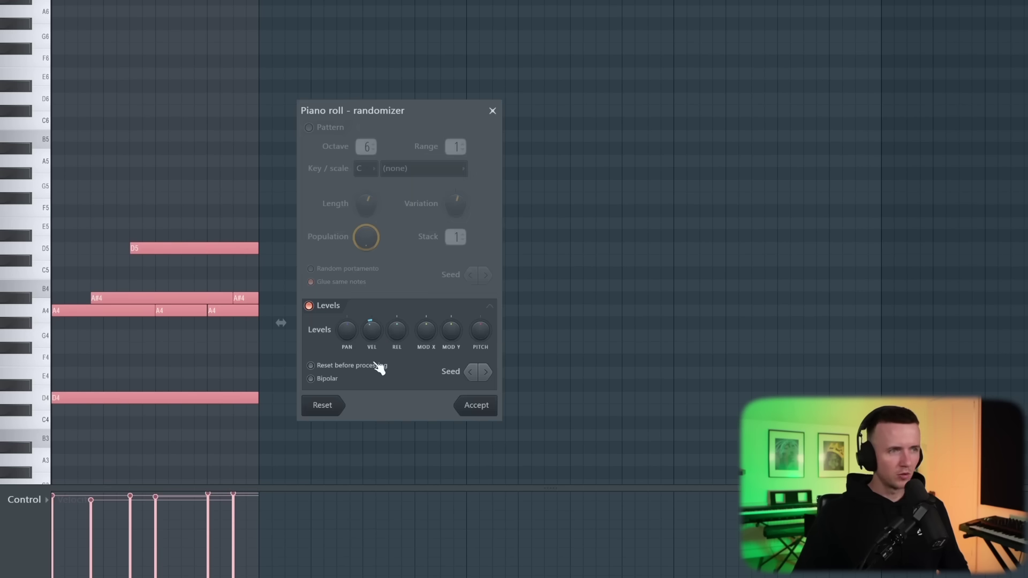
{"action": "key", "text": "space"}
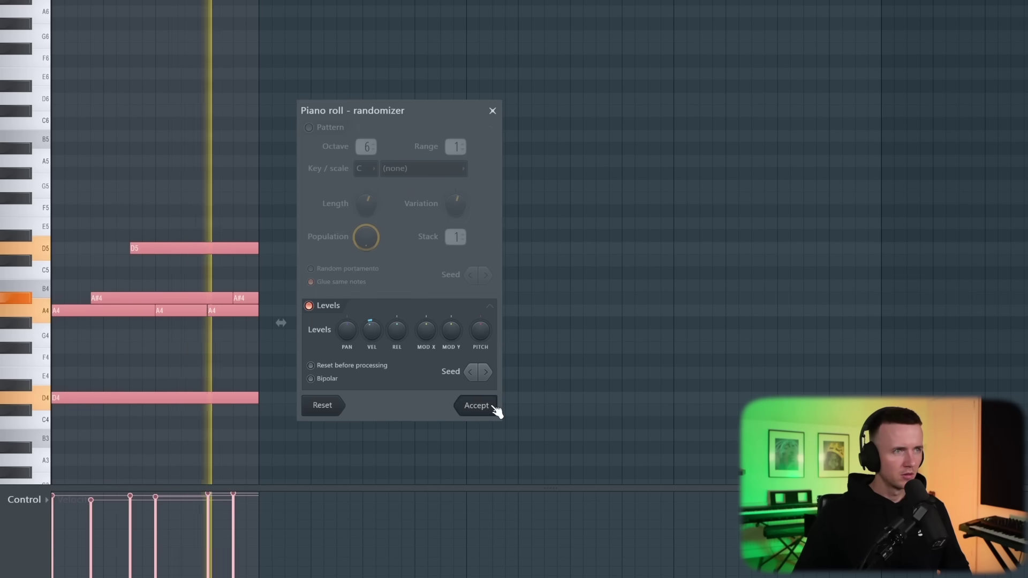
{"action": "left_click", "coordinate": [493, 408]}
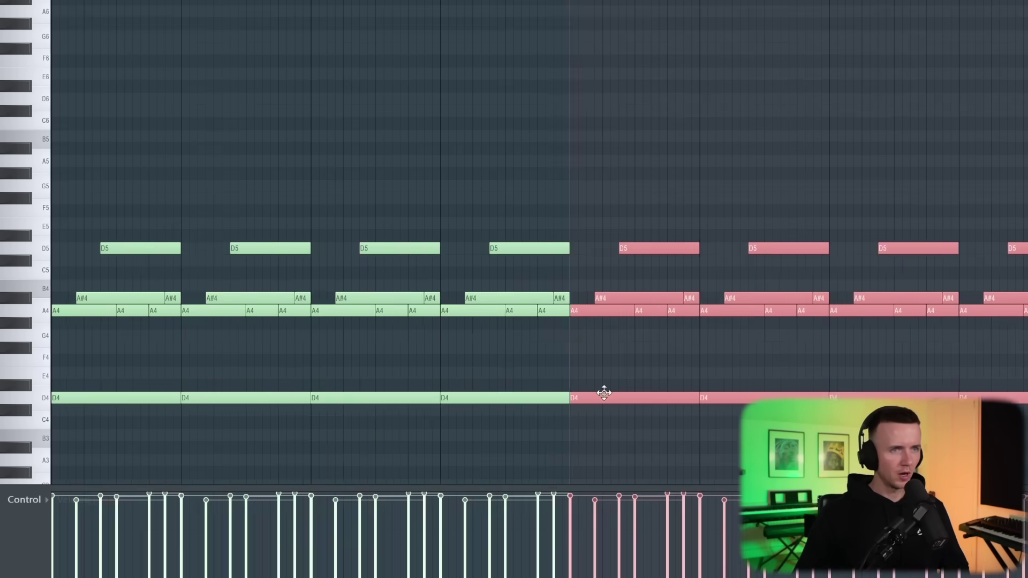
Raise the middle A4 note in each bar of the melody's second half to E5.
{"action": "left_click", "coordinate": [520, 264]}
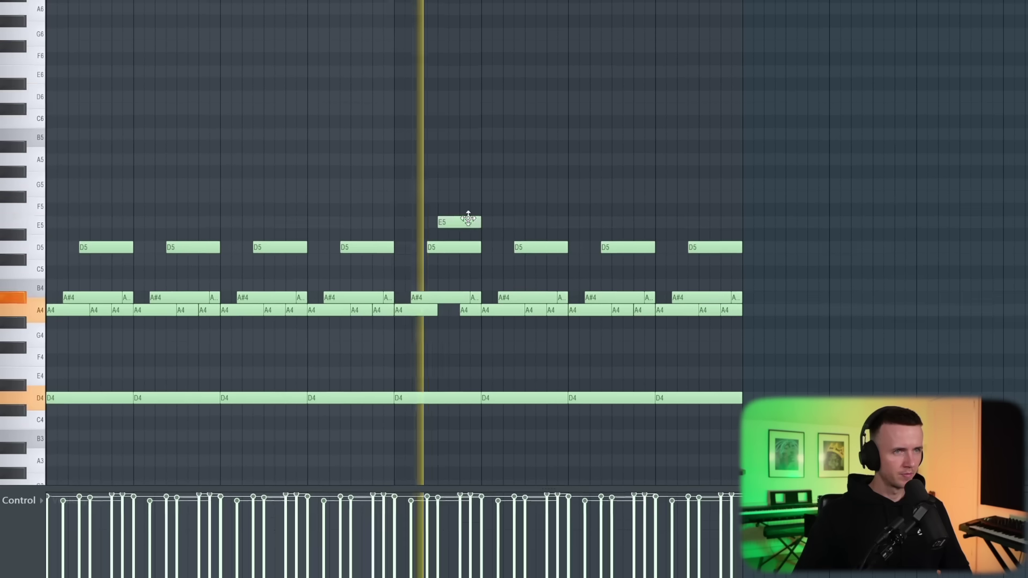
{"action": "left_click_drag", "start_coordinate": [519, 307], "coordinate": [524, 211]}
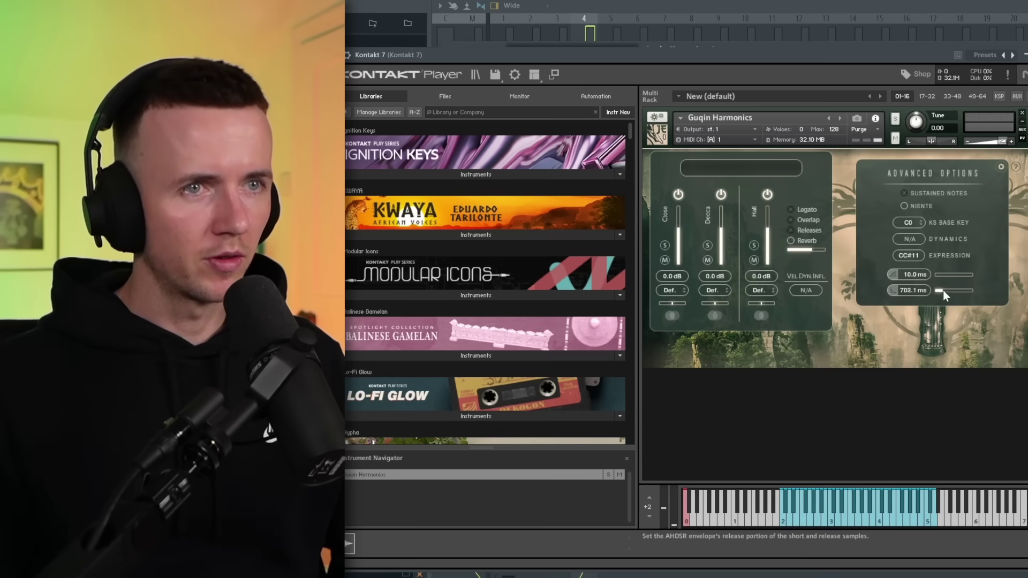
Lengthen the release time of the Guqin Harmonics instrument in its advanced options.
{"action": "left_click", "coordinate": [936, 289]}
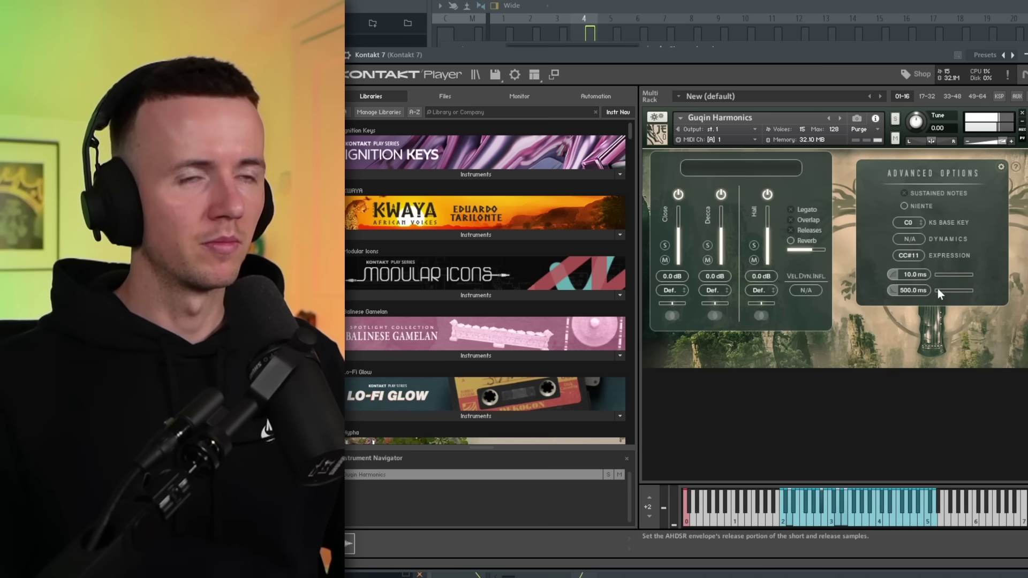
{"action": "left_click_drag", "start_coordinate": [936, 288], "coordinate": [962, 290]}
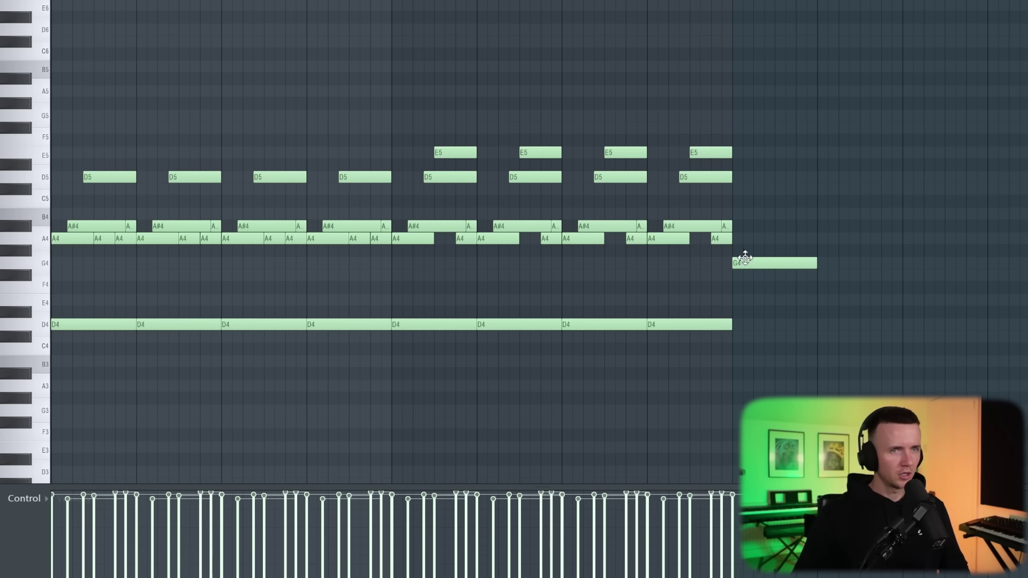
Shorten the melody's overlapping notes and raise the four E5 notes to A5, with playback to check.
{"action": "left_click_drag", "start_coordinate": [685, 169], "coordinate": [53, 364]}
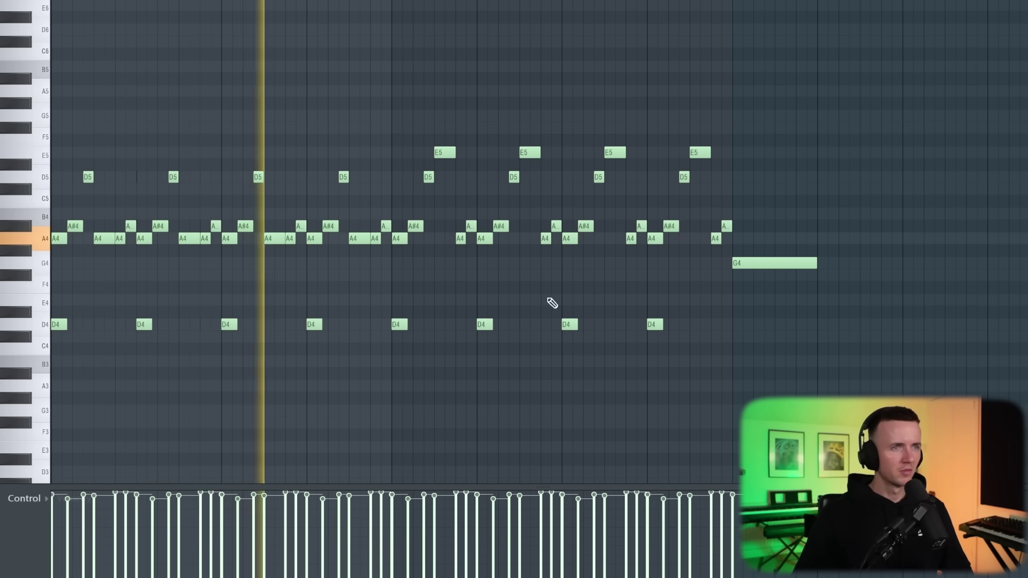
{"action": "left_click_drag", "start_coordinate": [442, 136], "coordinate": [736, 155]}
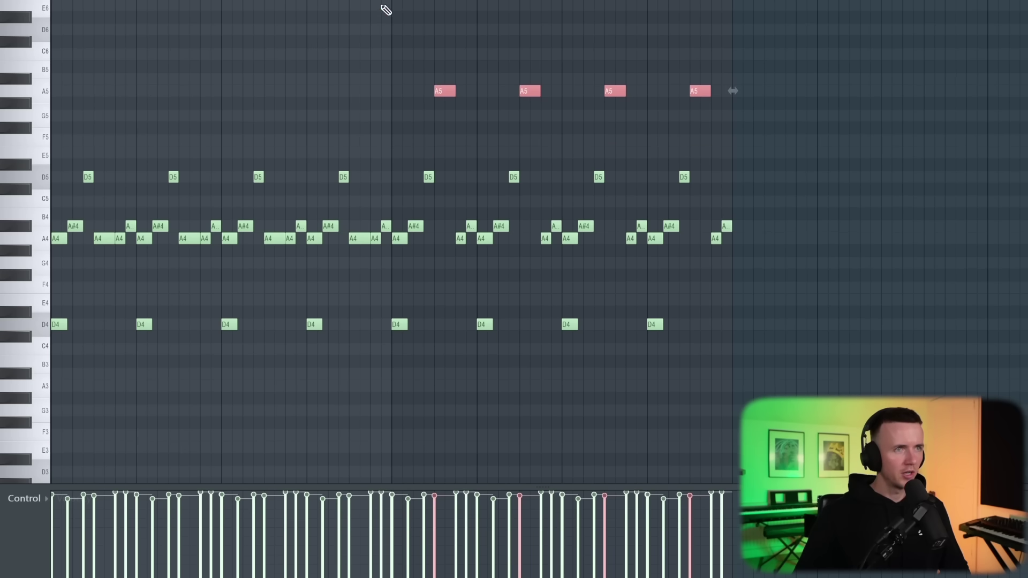
{"action": "key", "text": "space"}
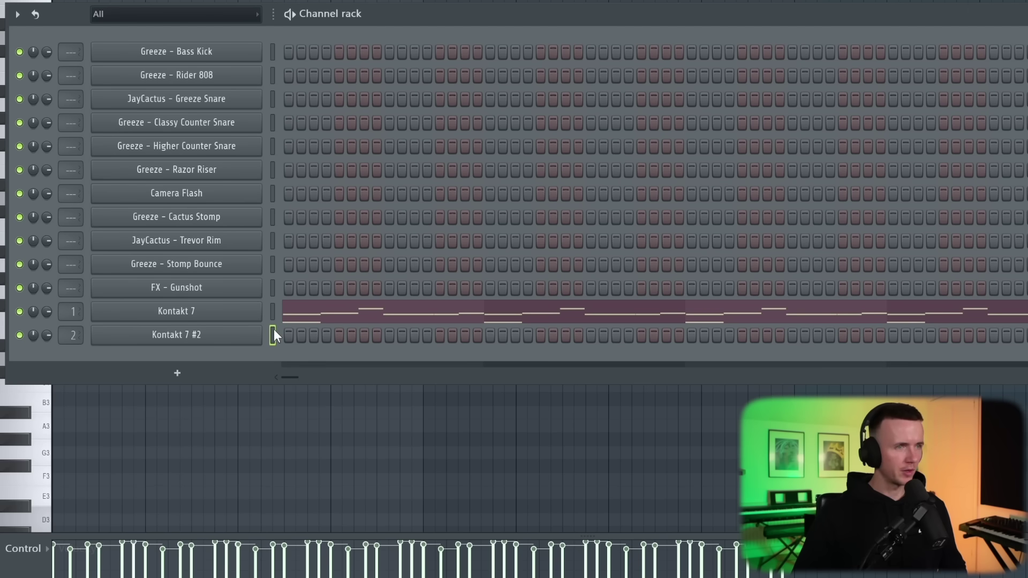
Shorten the release time of the Guzheng Solo KS instrument on the Kontakt 7 #2 channel.
{"action": "left_click", "coordinate": [273, 335]}
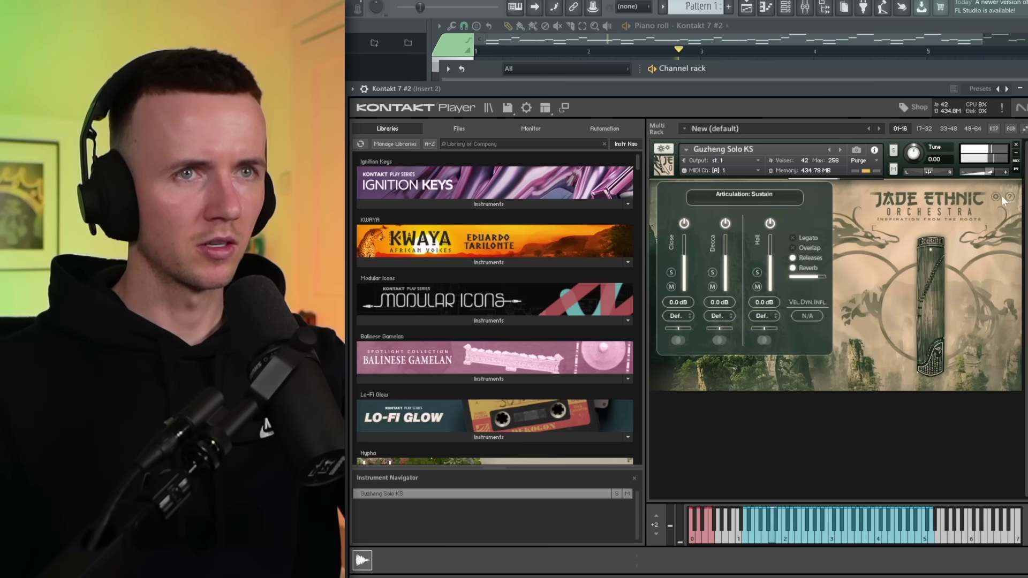
{"action": "left_click", "coordinate": [995, 196]}
{"action": "left_click_drag", "start_coordinate": [958, 318], "coordinate": [945, 319]}
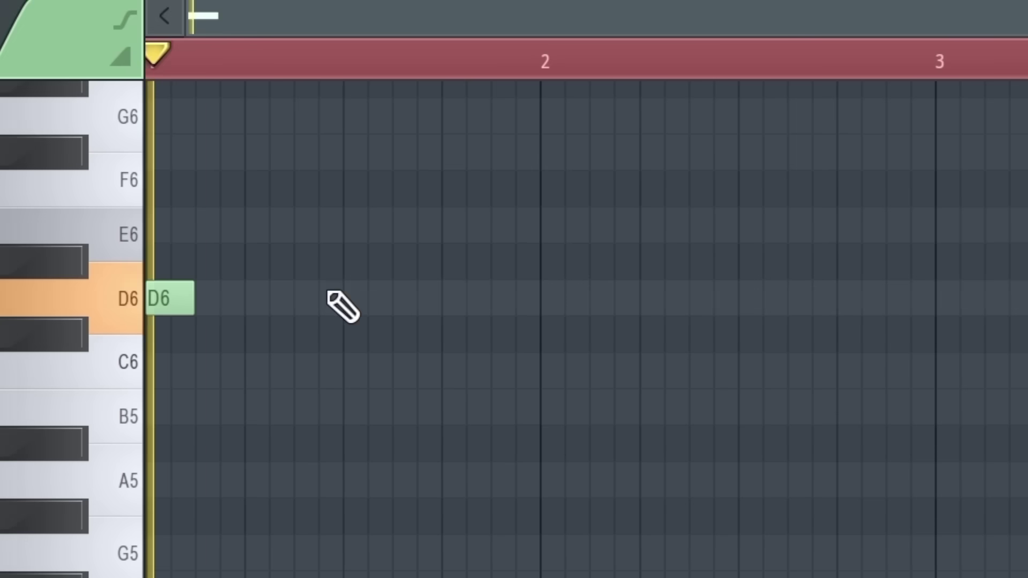
Place D6 notes every half bar across the pattern and select them all.
{"action": "left_click", "coordinate": [345, 298]}
{"action": "left_click", "coordinate": [546, 298]}
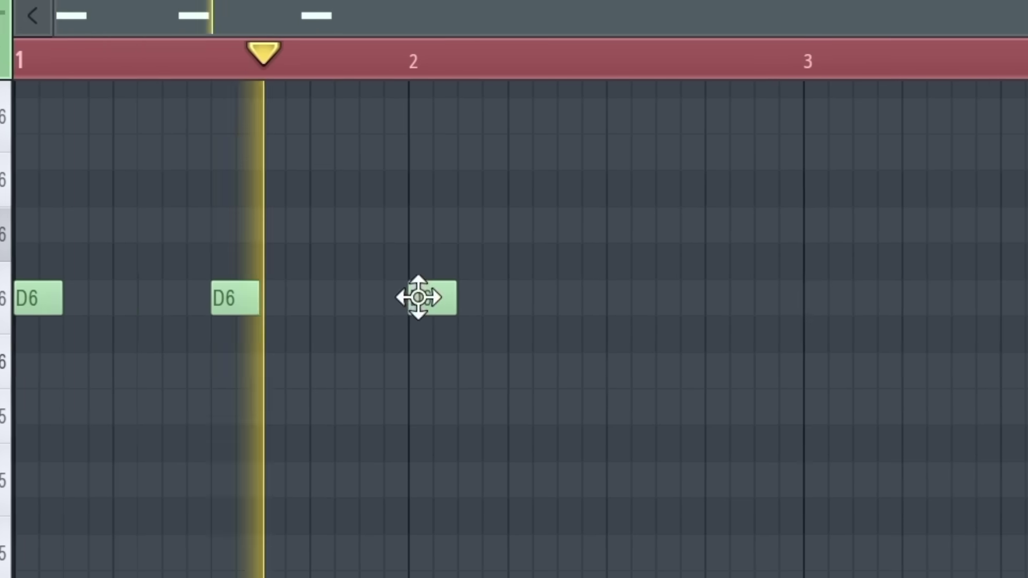
{"action": "left_click", "coordinate": [741, 298]}
{"action": "left_click", "coordinate": [620, 308]}
{"action": "left_click", "coordinate": [817, 298]}
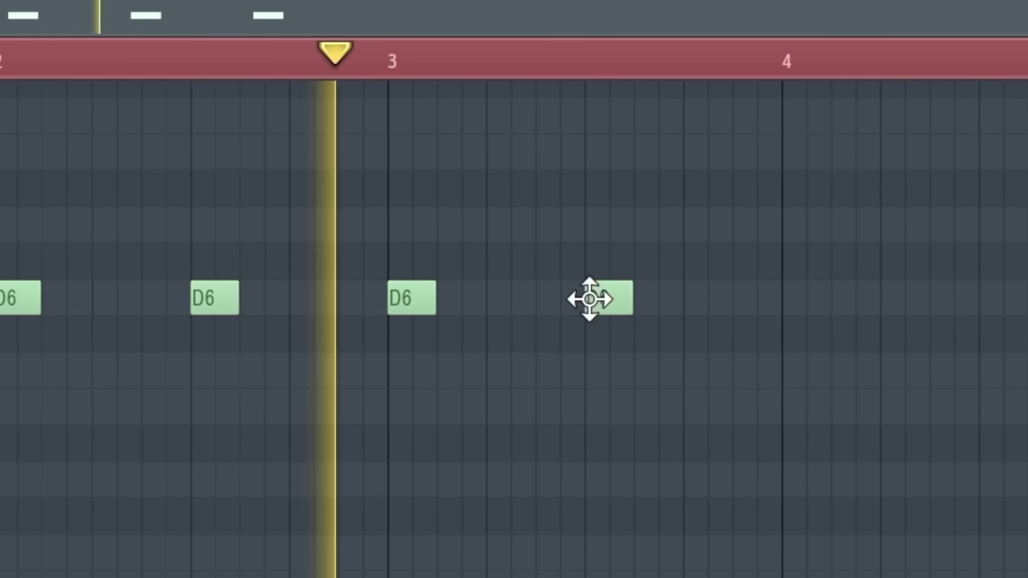
{"action": "left_click", "coordinate": [1011, 300]}
{"action": "left_click", "coordinate": [758, 298]}
{"action": "key", "text": "ctrl+a"}
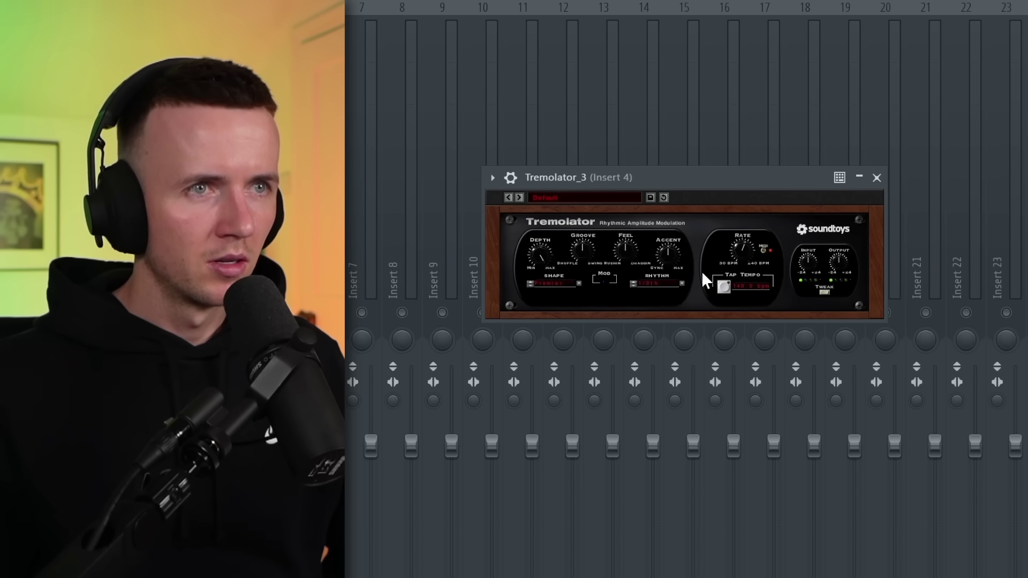
Adjust the Tremolator rhythm setting and the ValhallaVintageVerb decay time on mixer insert 4.
{"action": "left_click", "coordinate": [633, 283]}
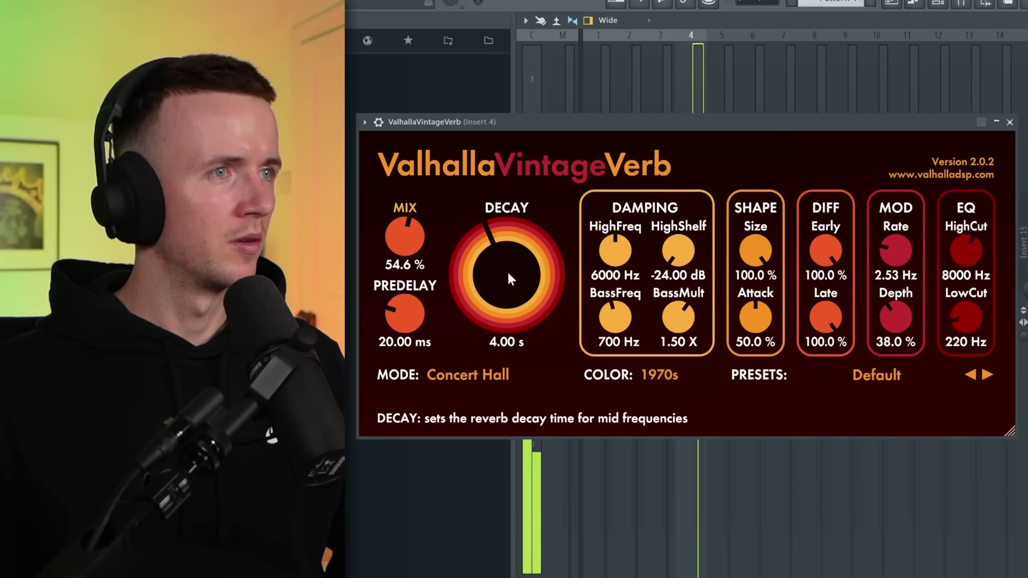
{"action": "left_click_drag", "start_coordinate": [506, 270], "coordinate": [497, 283]}
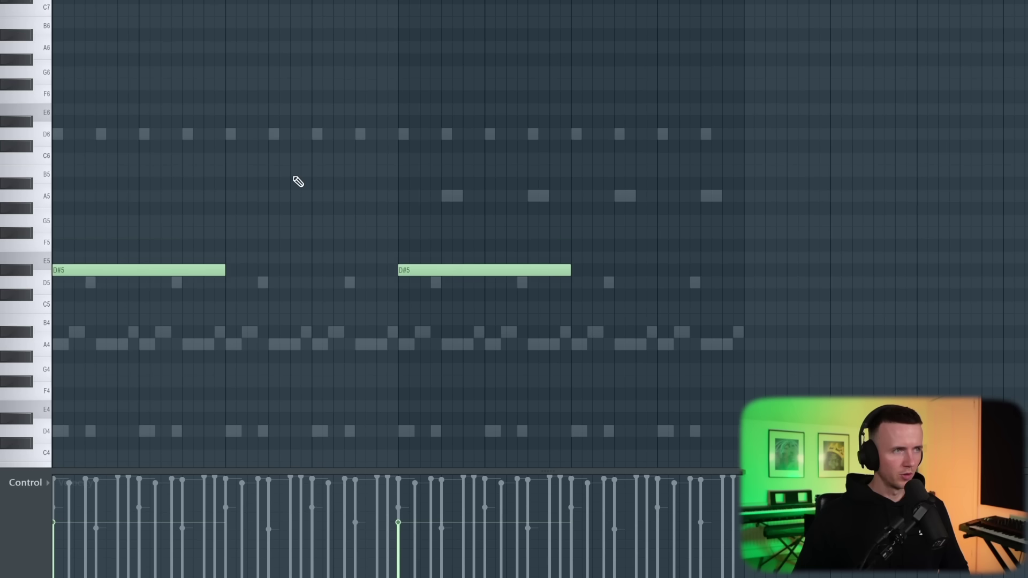
Transpose the two long notes from D#5 up to A5 and play the pattern.
{"action": "key", "text": "Up"}
{"action": "key", "text": "Up"}
{"action": "key", "text": "Up"}
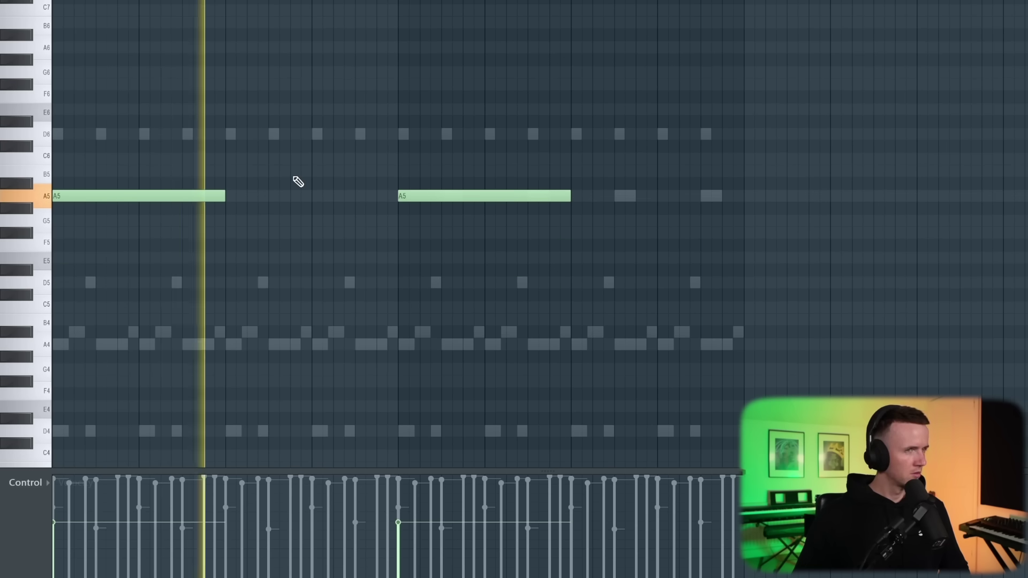
{"action": "key", "text": "space"}
Try the two long notes at D5 and play the pattern.
{"action": "key", "text": "Down"}
{"action": "key", "text": "Down"}
{"action": "key", "text": "Down"}
{"action": "key", "text": "Down"}
{"action": "key", "text": "Down"}
{"action": "key", "text": "Down"}
{"action": "key", "text": "Down"}
{"action": "key", "text": "space"}
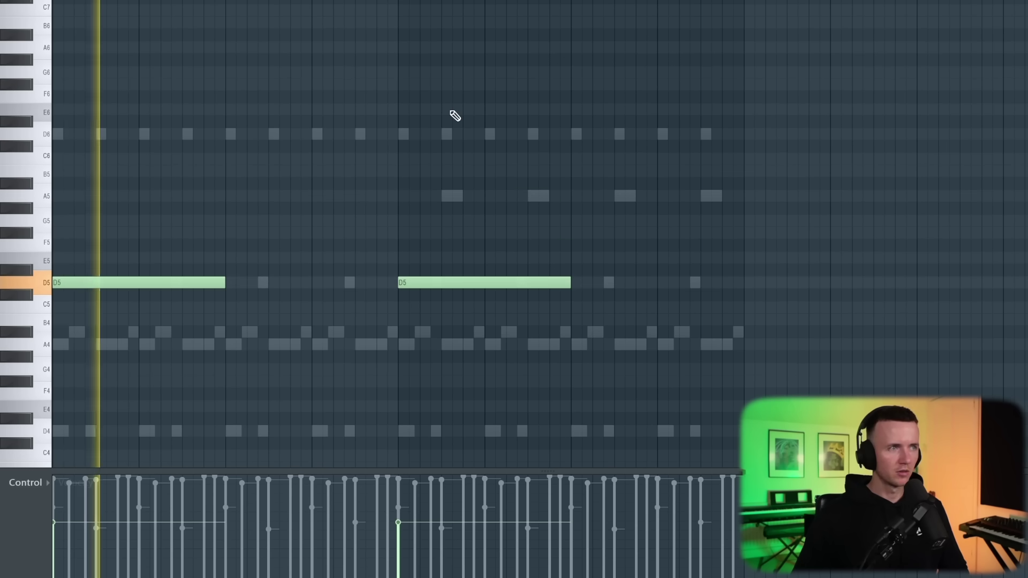
Bring the two long notes back up to A5 and listen to them against the melody.
{"action": "key", "text": "Up"}
{"action": "key", "text": "Up"}
{"action": "key", "text": "Up"}
{"action": "key", "text": "Up"}
{"action": "key", "text": "Up"}
{"action": "key", "text": "Up"}
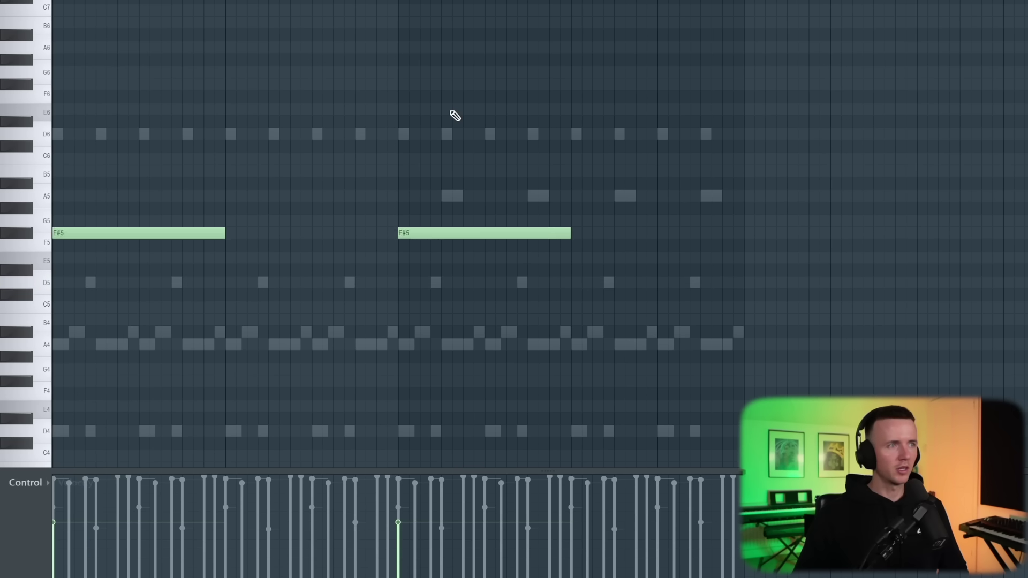
{"action": "key", "text": "space"}
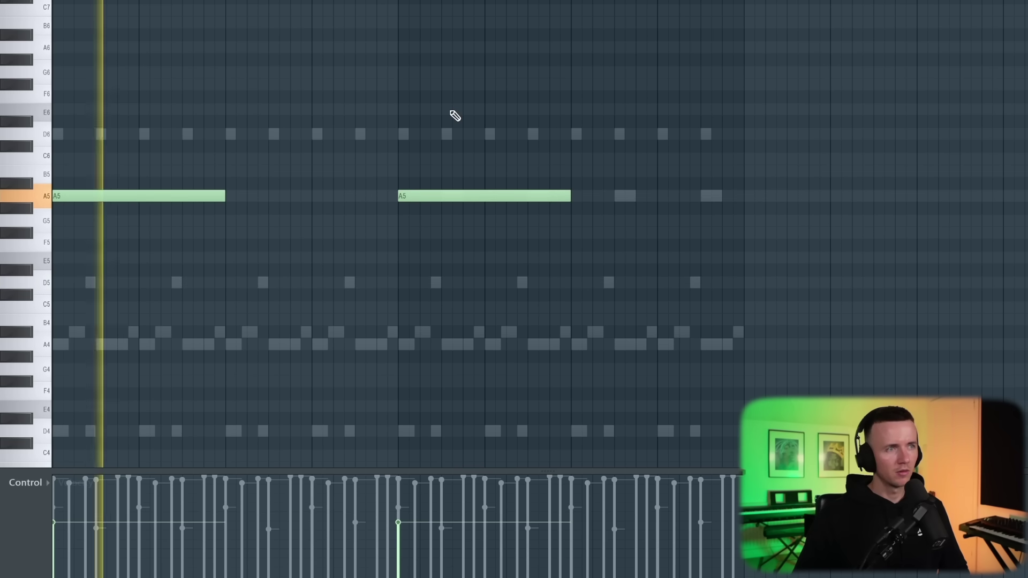
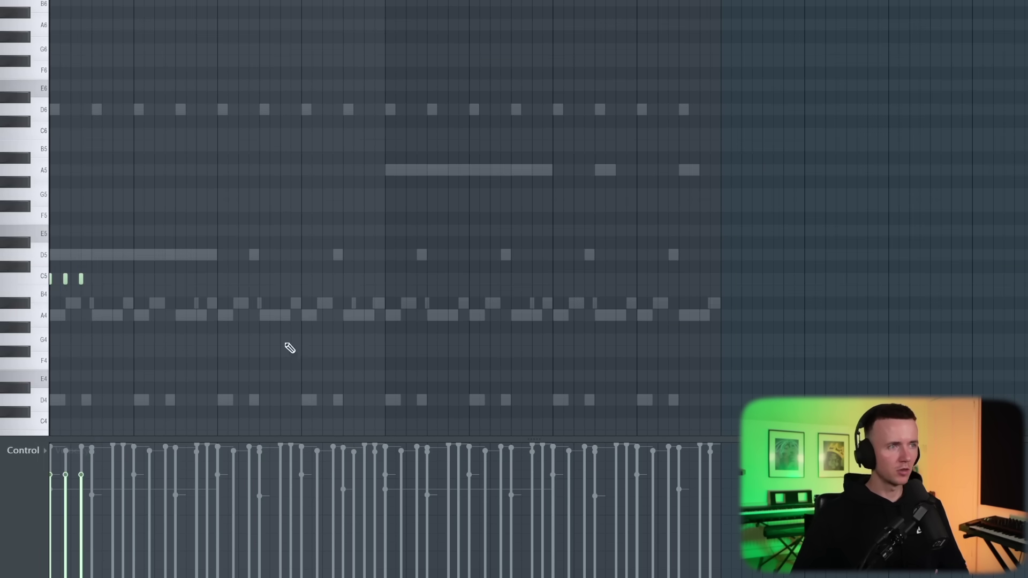
Play back the C5 percussion pattern and add extra hits in its third bar and near the end of its fourth bar.
{"action": "key", "text": "space"}
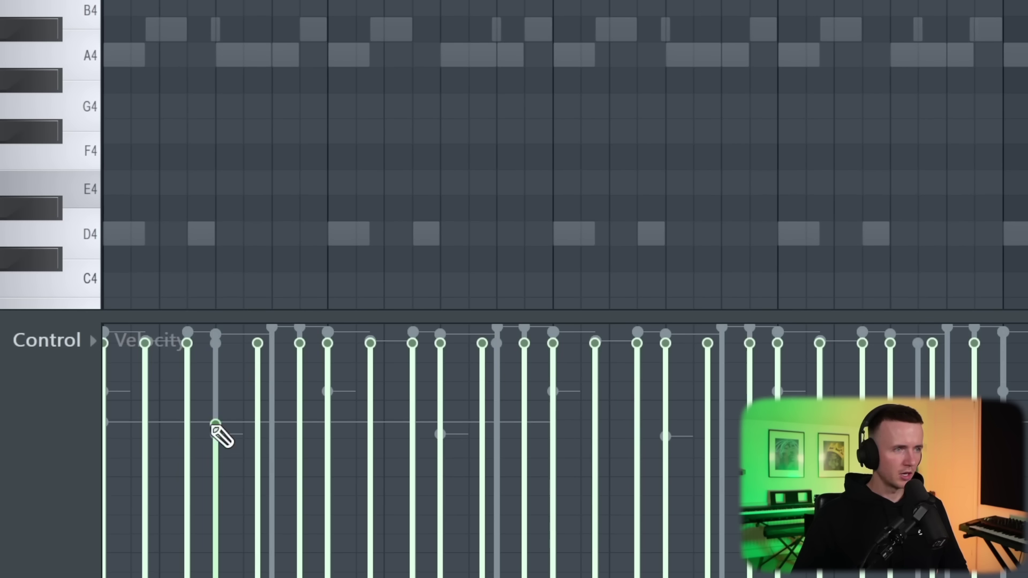
{"action": "key", "text": "space"}
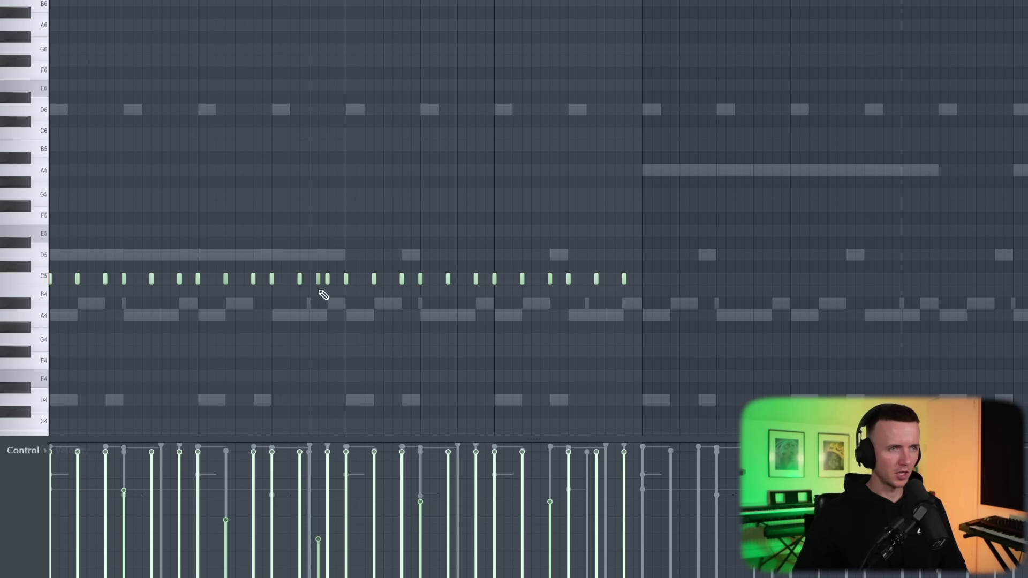
{"action": "key", "text": "space"}
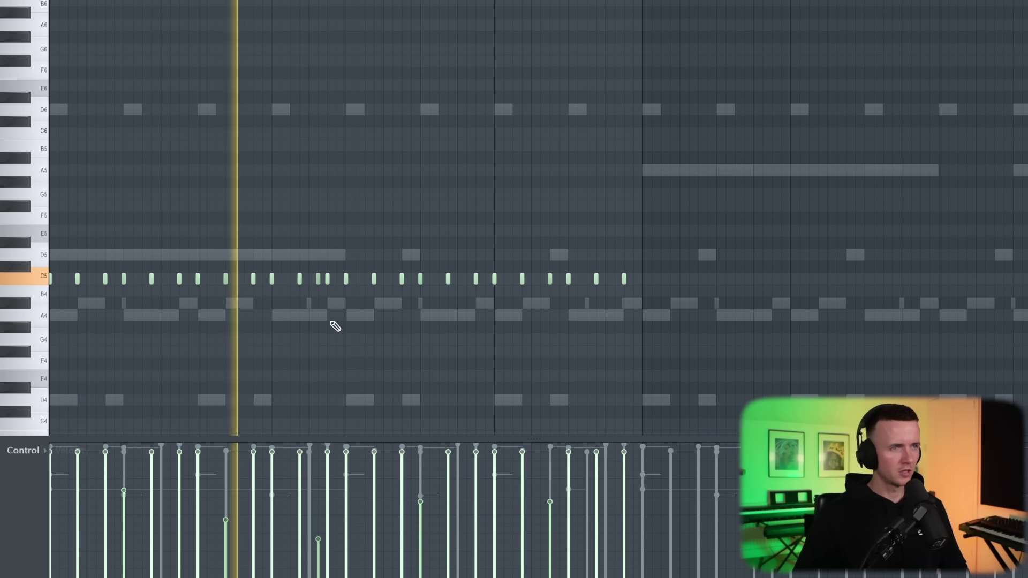
{"action": "left_click", "coordinate": [464, 279]}
{"action": "left_click", "coordinate": [586, 279]}
{"action": "left_click", "coordinate": [606, 279]}
{"action": "left_click", "coordinate": [616, 279]}
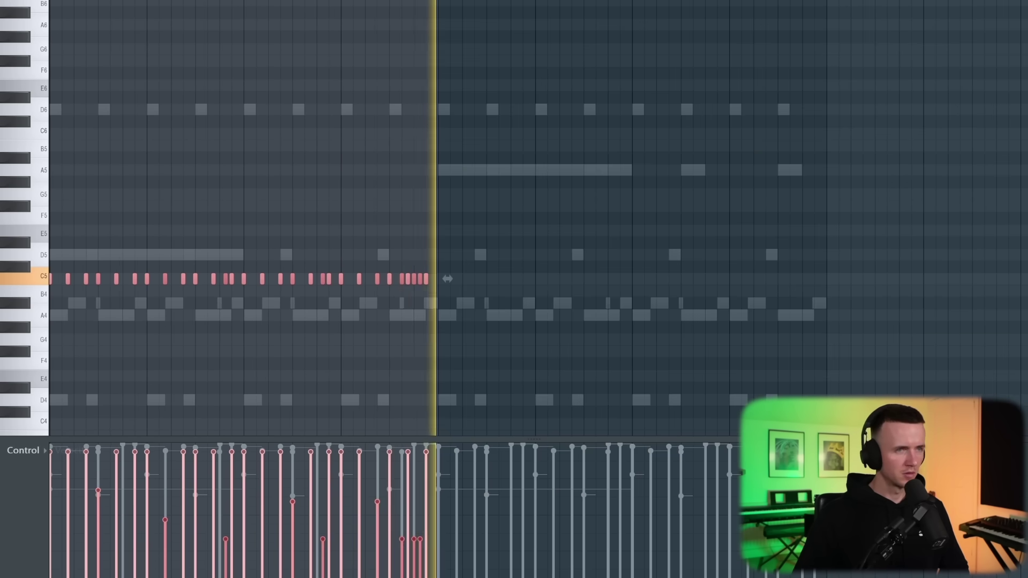
Duplicate the four-bar C5 percussion pattern directly after itself and deselect the notes.
{"action": "key", "text": "ctrl+b"}
{"action": "key", "text": "ctrl+d"}
{"action": "scroll", "coordinate": [664, 286], "scroll_direction": "up", "scroll_amount": 2}
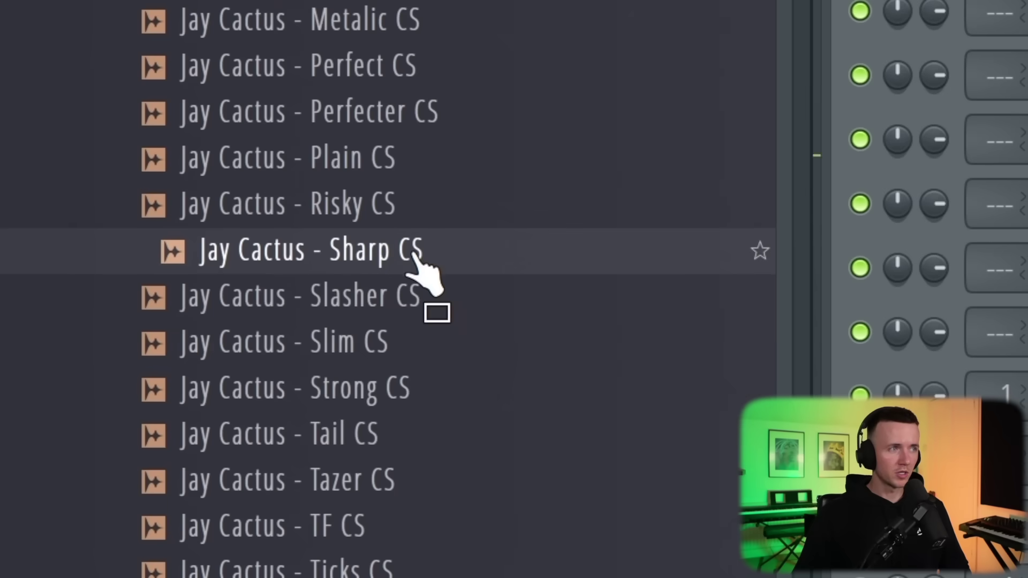
Add the Jay Cactus - Sharp CS sample to the channel rack and place counter-snare hits in its step sequence.
{"action": "left_click_drag", "start_coordinate": [375, 262], "coordinate": [375, 241]}
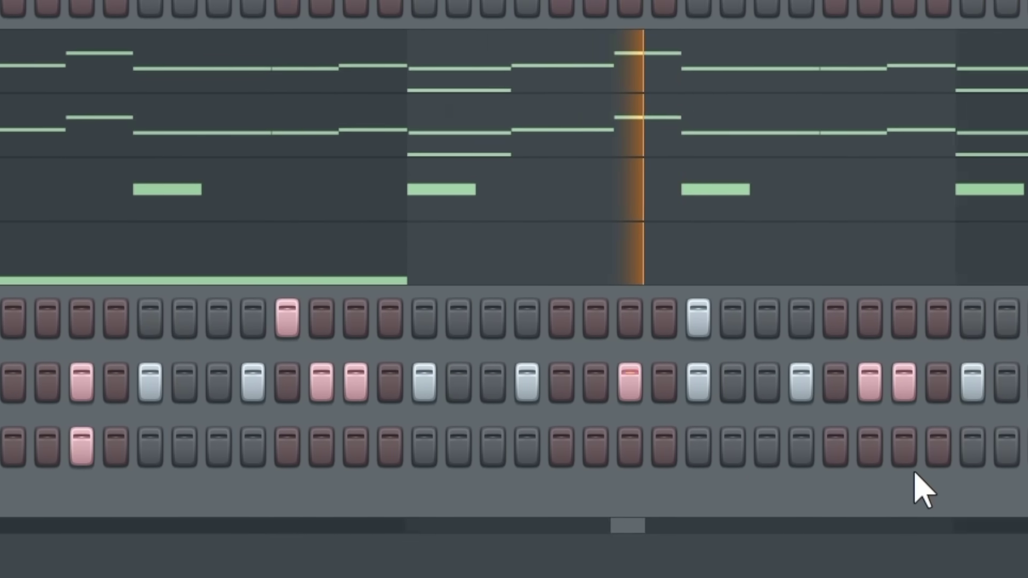
{"action": "left_click", "coordinate": [905, 455]}
{"action": "left_click", "coordinate": [813, 455]}
{"action": "left_click", "coordinate": [768, 453]}
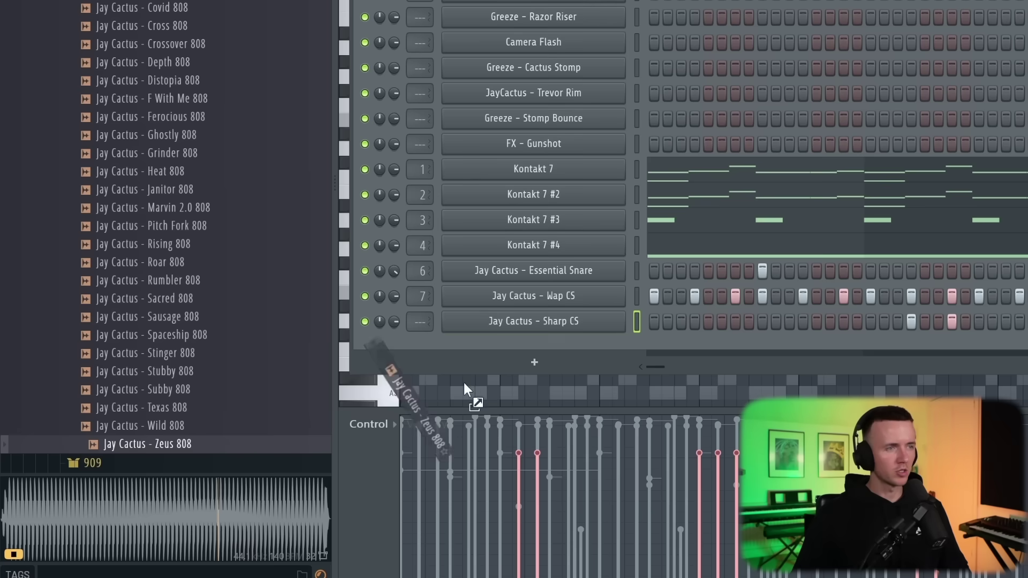
Add the Jay Cactus - Zeus 808 sample to the channel rack below the Sharp CS channel.
{"action": "left_click_drag", "start_coordinate": [464, 382], "coordinate": [548, 340]}
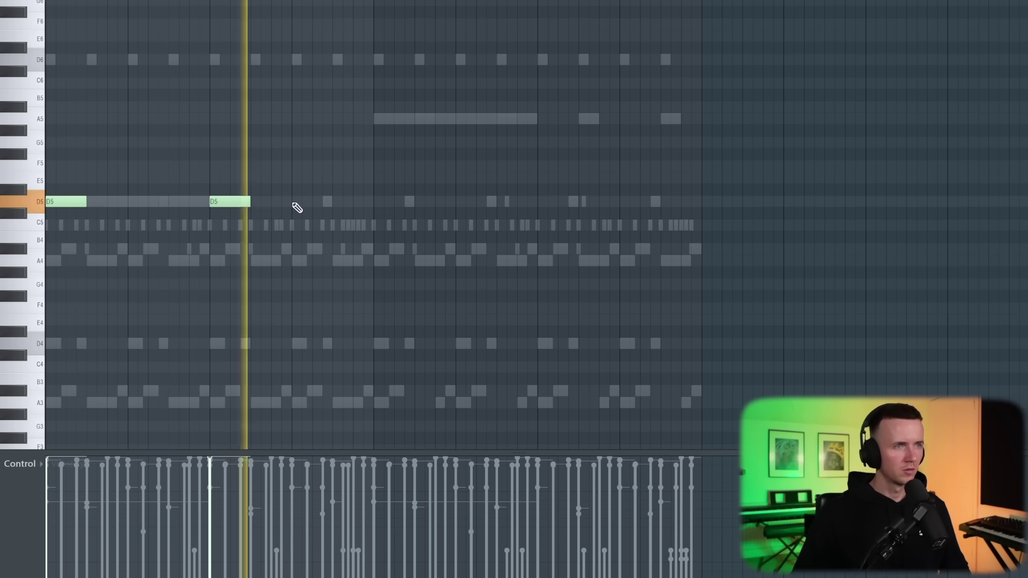
Add D5 and D#5 notes towards the end of the four-bar 808 pattern and duplicate the pattern directly after itself.
{"action": "left_click", "coordinate": [289, 202]}
{"action": "left_click", "coordinate": [316, 191]}
{"action": "left_click_drag", "start_coordinate": [321, 202], "coordinate": [315, 203]}
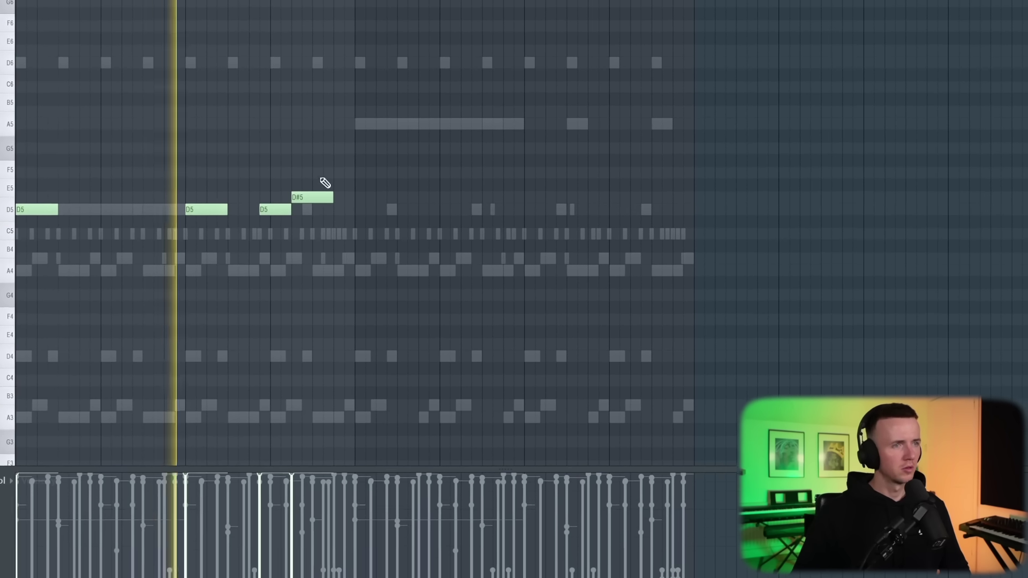
{"action": "key", "text": "ctrl+a"}
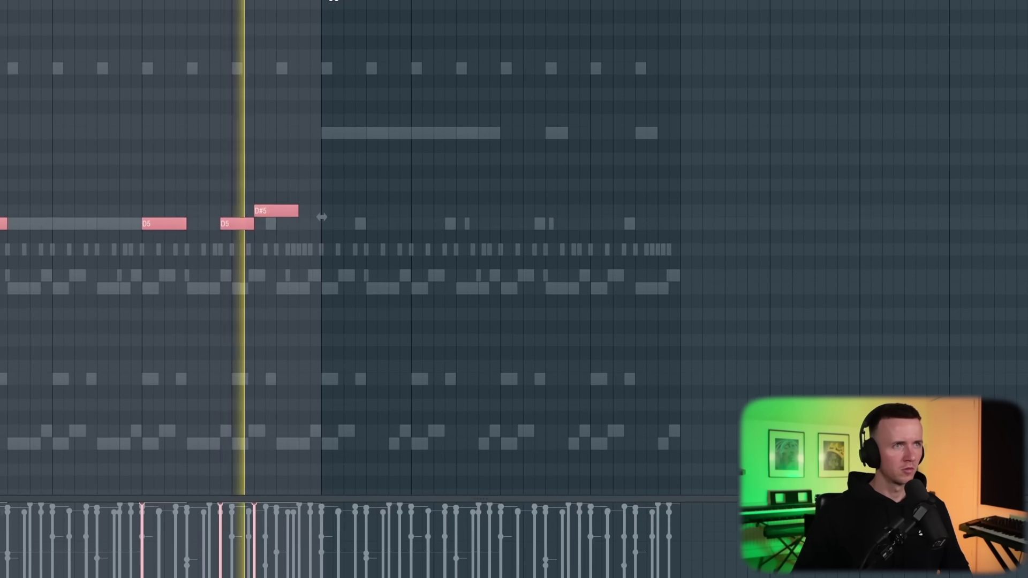
{"action": "key", "text": "ctrl+b"}
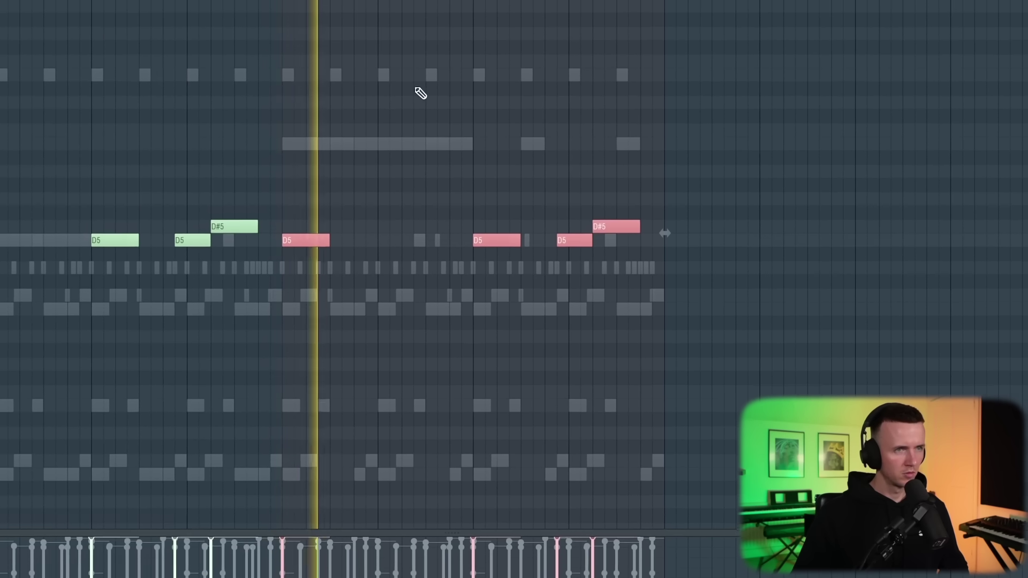
Add two A5 notes at bar 6 and a short D#5 note near the end, and offset the A5 notes oppositely in the event lane.
{"action": "left_click", "coordinate": [409, 143]}
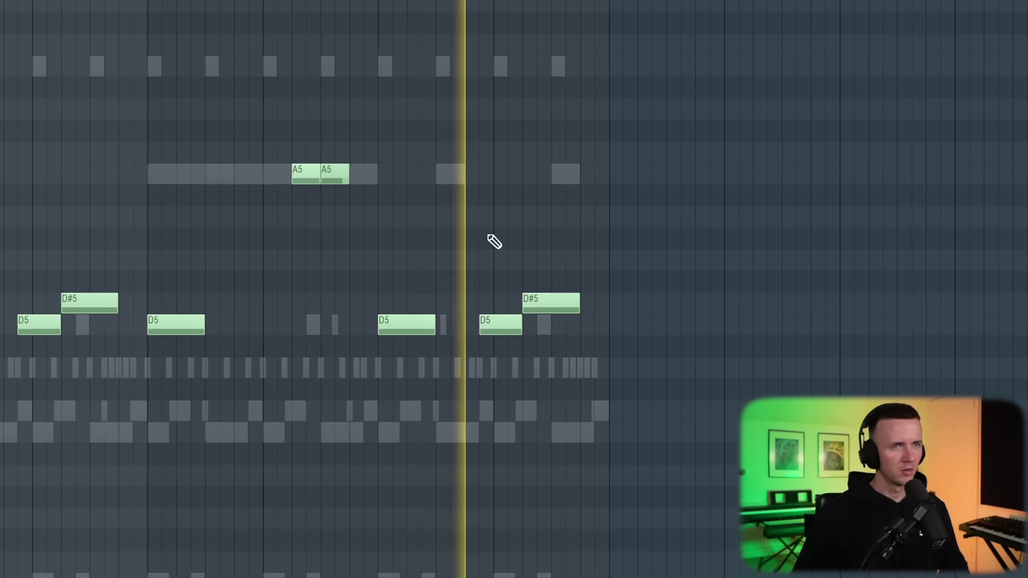
{"action": "left_click", "coordinate": [566, 306]}
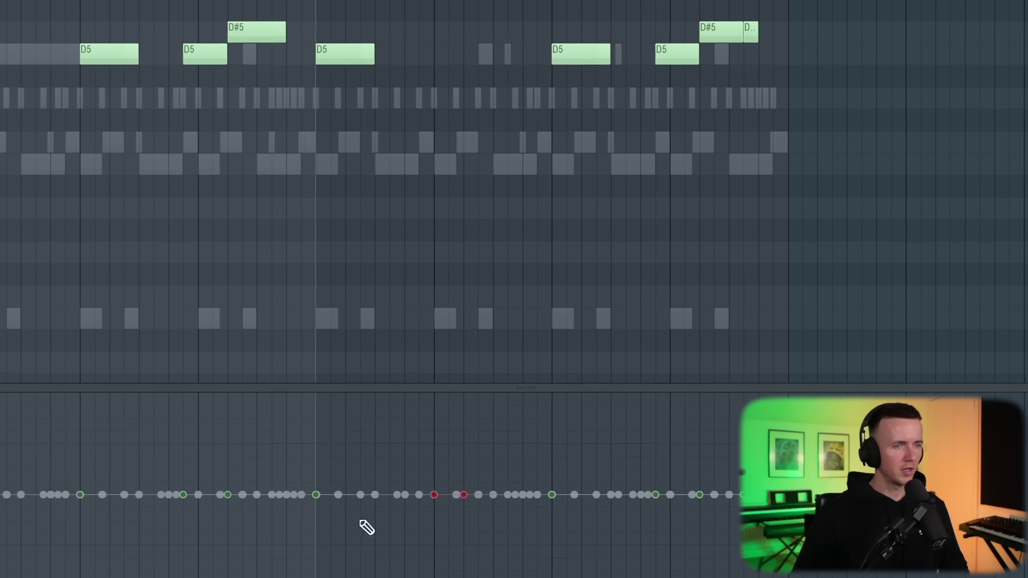
{"action": "left_click", "coordinate": [441, 533]}
{"action": "left_click", "coordinate": [482, 500]}
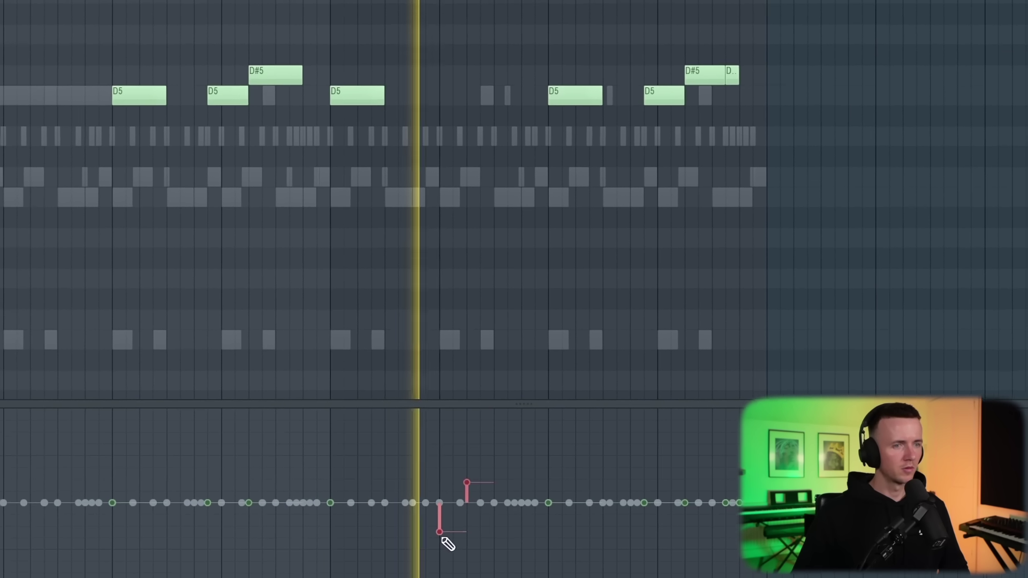
Add the Jay Cactus - Banger Kick (C) sample to the channel rack and place C5 kick hits alongside the 808.
{"action": "left_click", "coordinate": [55, 449]}
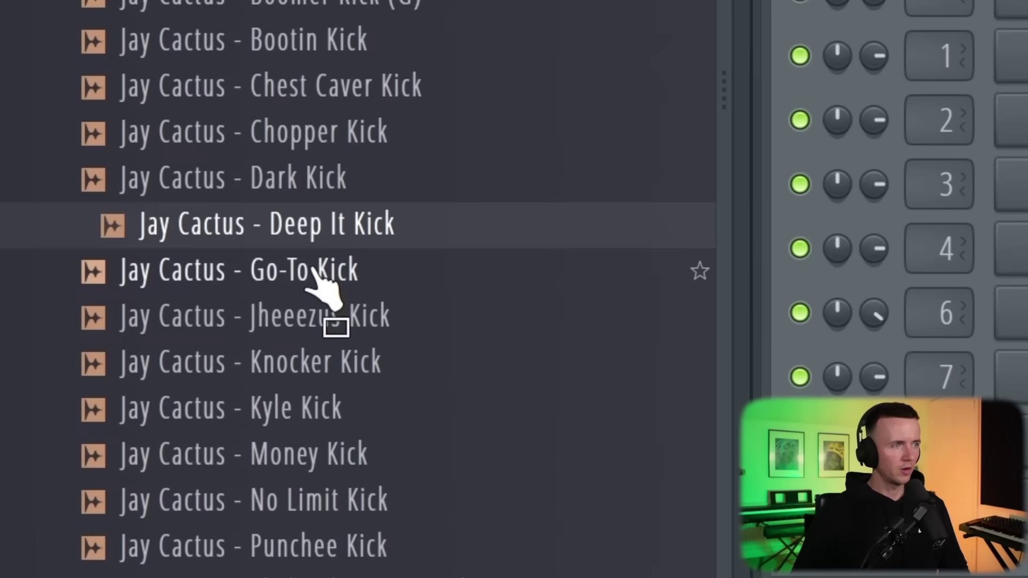
{"action": "left_click_drag", "start_coordinate": [335, 289], "coordinate": [504, 459]}
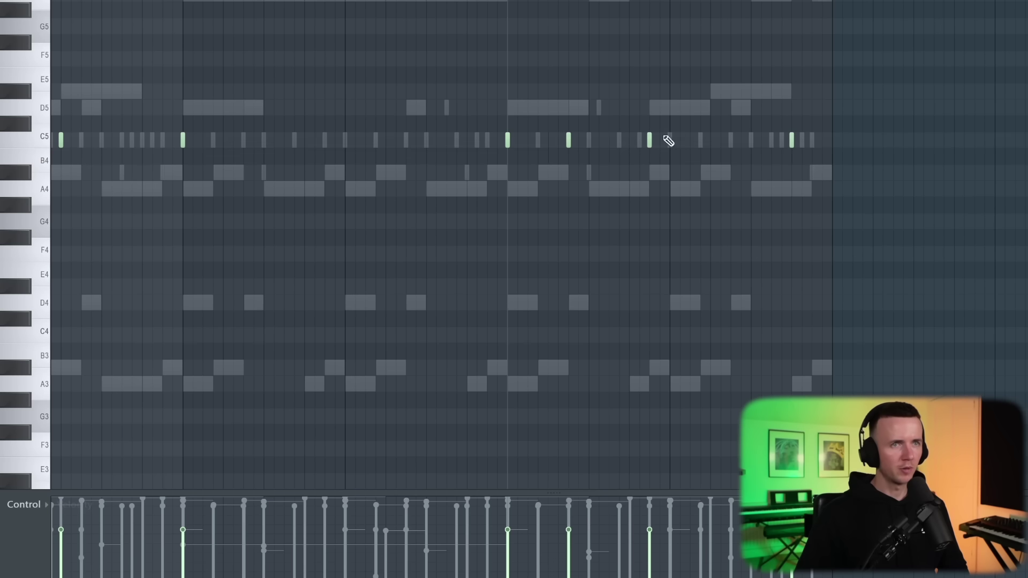
{"action": "key", "text": "space"}
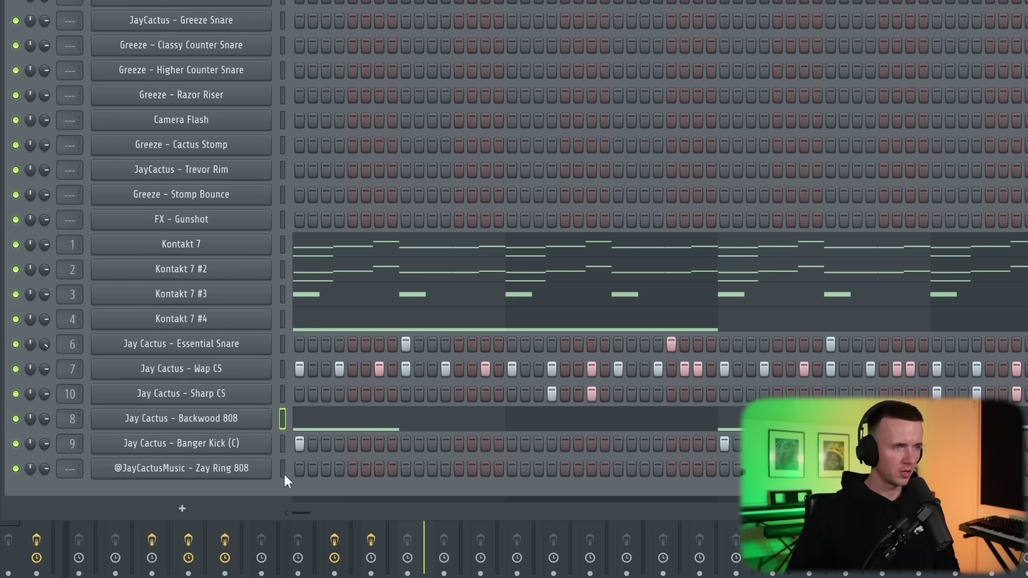
{"action": "left_click", "coordinate": [281, 471]}
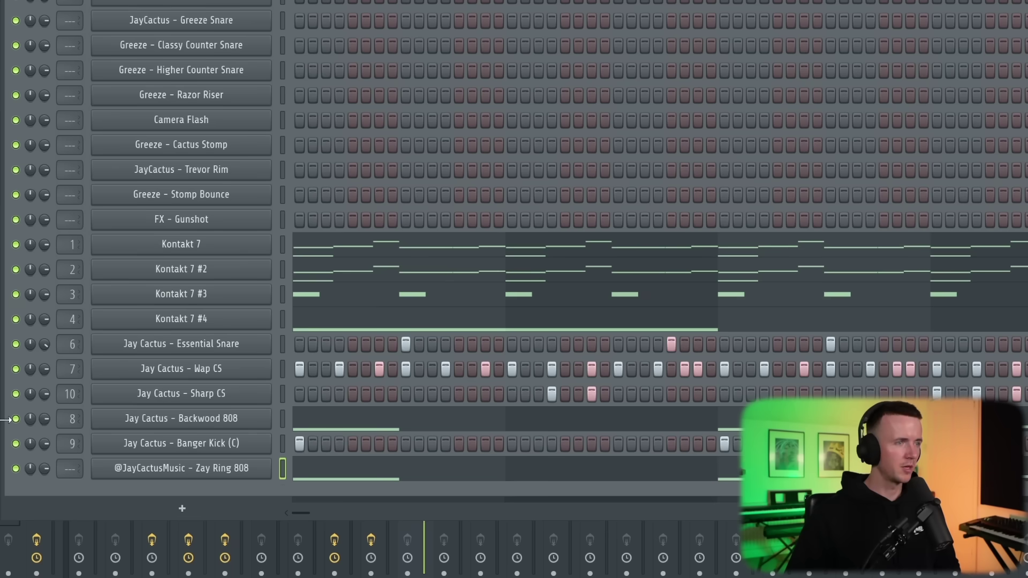
{"action": "right_click", "coordinate": [267, 468]}
{"action": "left_click", "coordinate": [343, 544]}
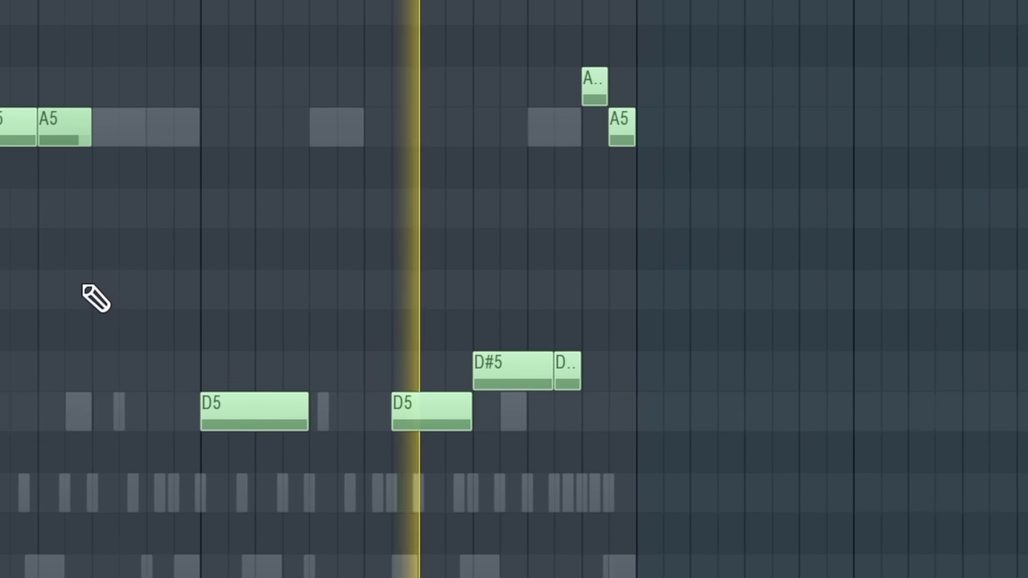
Add a short D5 note directly before the 808's bar 3 note, also trying it a semitone lower on C#5.
{"action": "left_click", "coordinate": [213, 170]}
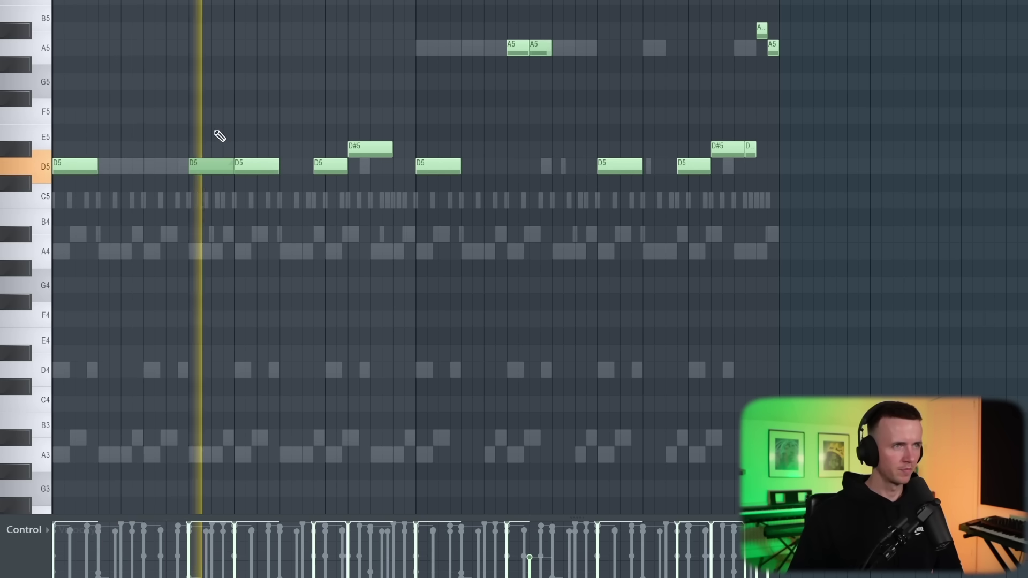
{"action": "left_click_drag", "start_coordinate": [214, 166], "coordinate": [254, 187]}
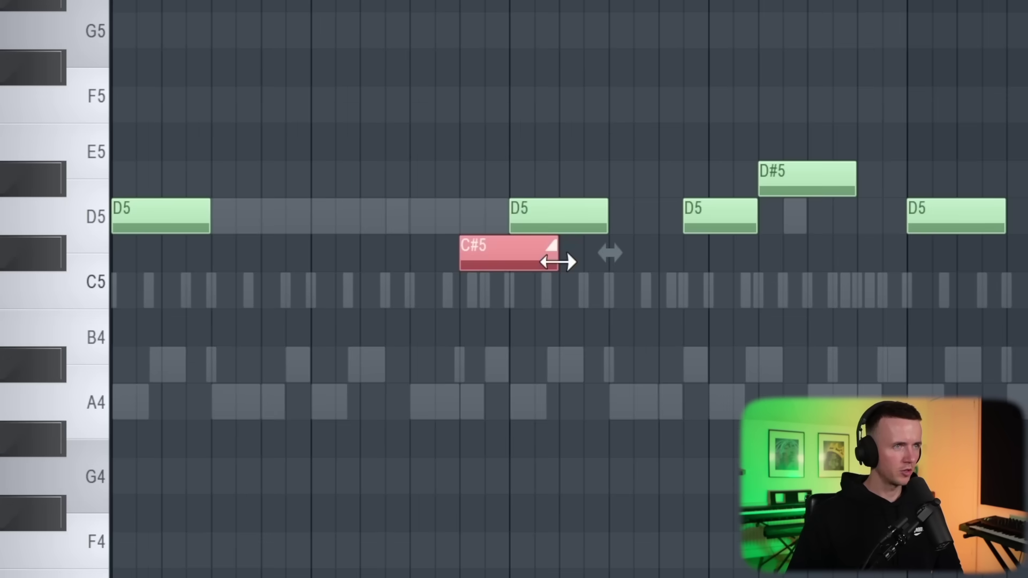
{"action": "left_click_drag", "start_coordinate": [557, 261], "coordinate": [481, 200]}
{"action": "key", "text": "space"}
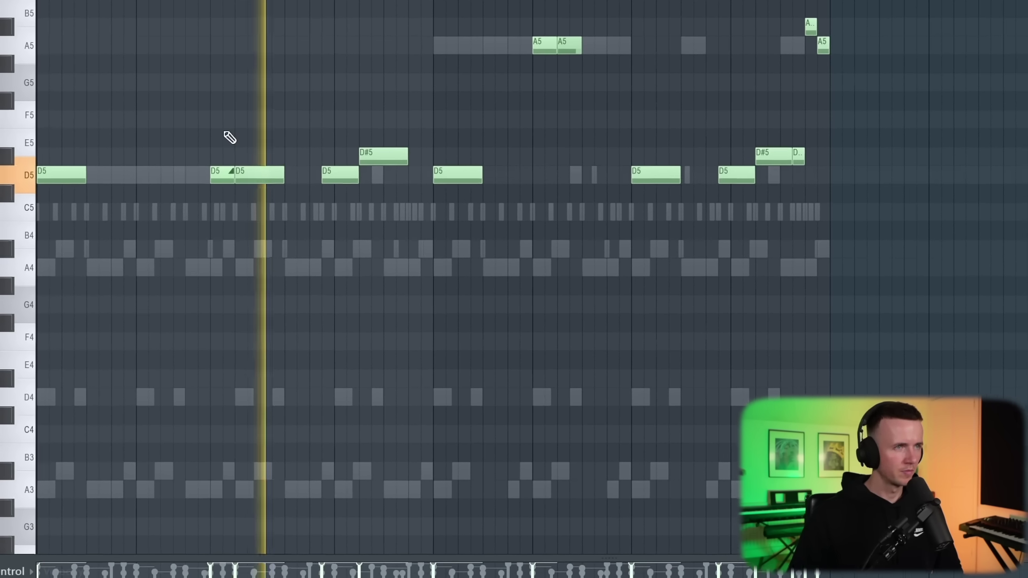
{"action": "left_click_drag", "start_coordinate": [227, 174], "coordinate": [230, 191]}
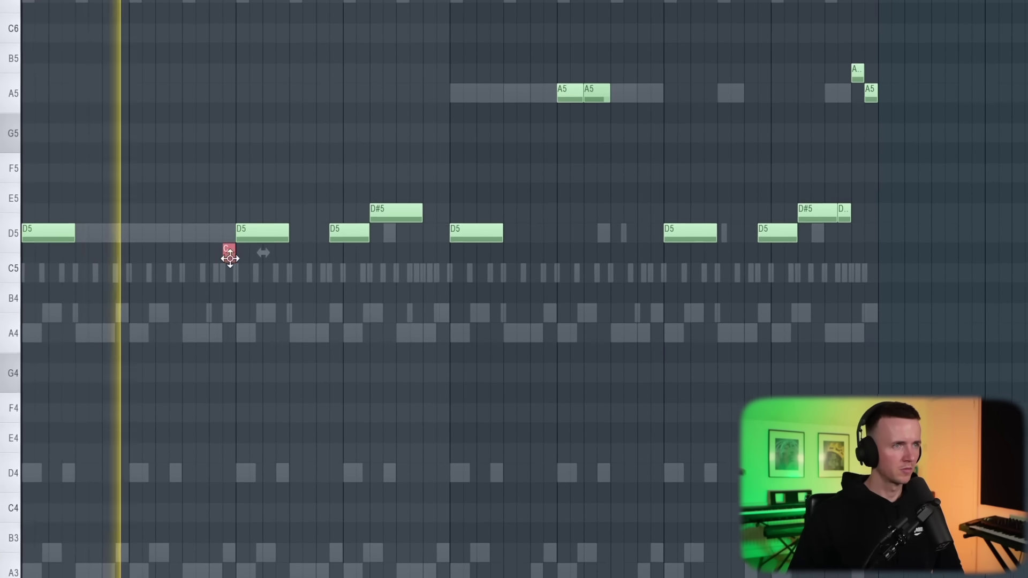
{"action": "left_click_drag", "start_coordinate": [231, 259], "coordinate": [230, 240]}
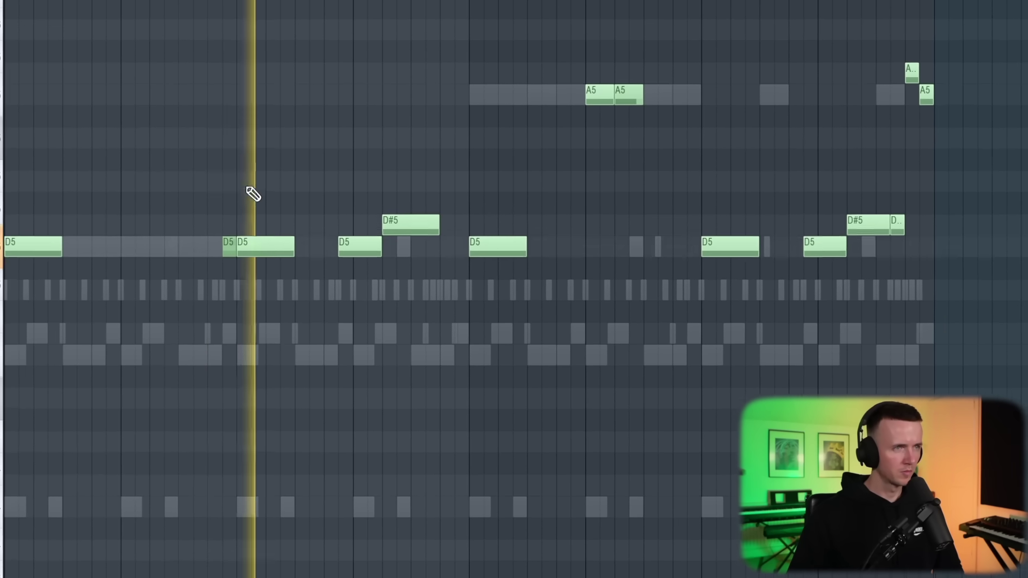
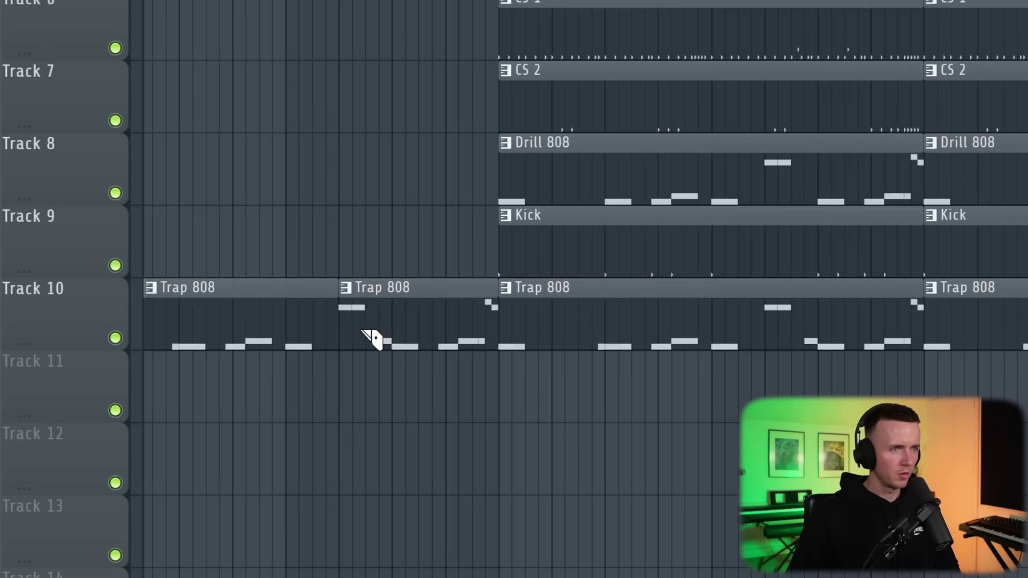
{"action": "scroll", "coordinate": [262, 364], "scroll_direction": "down", "scroll_amount": 3}
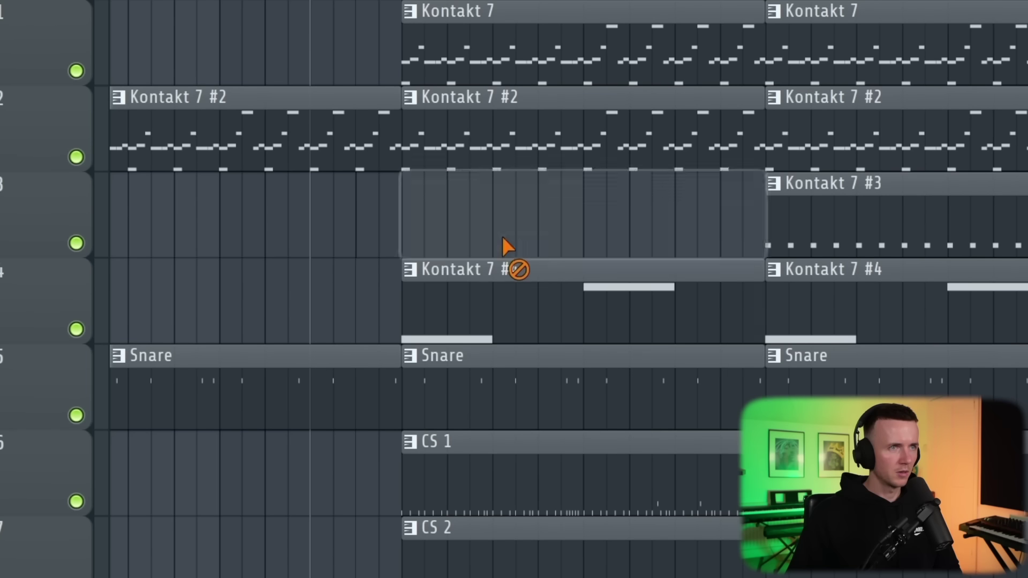
{"action": "right_click", "coordinate": [505, 307]}
{"action": "scroll", "coordinate": [510, 304], "scroll_direction": "down", "scroll_amount": 5}
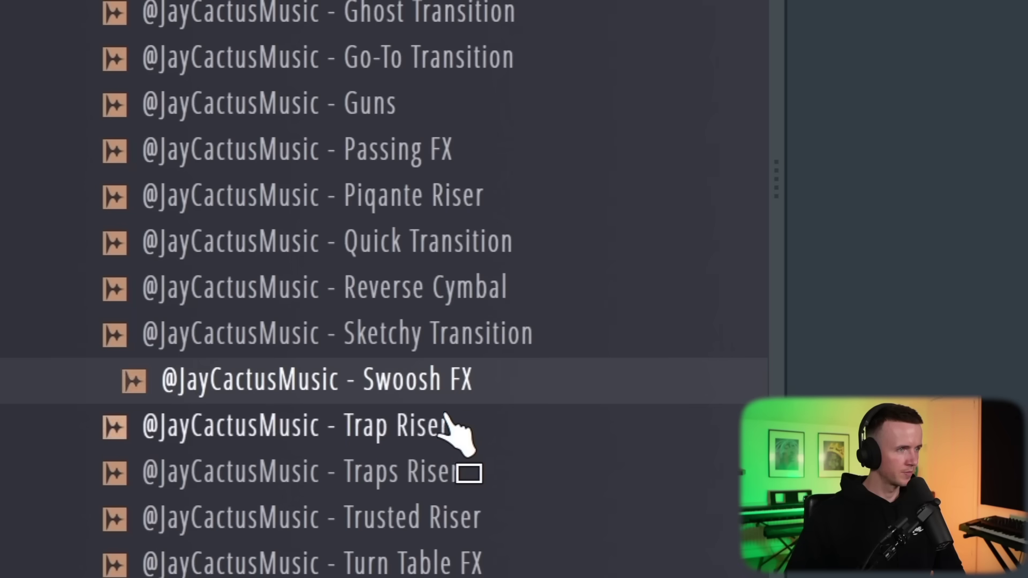
{"action": "left_click_drag", "start_coordinate": [446, 411], "coordinate": [488, 441]}
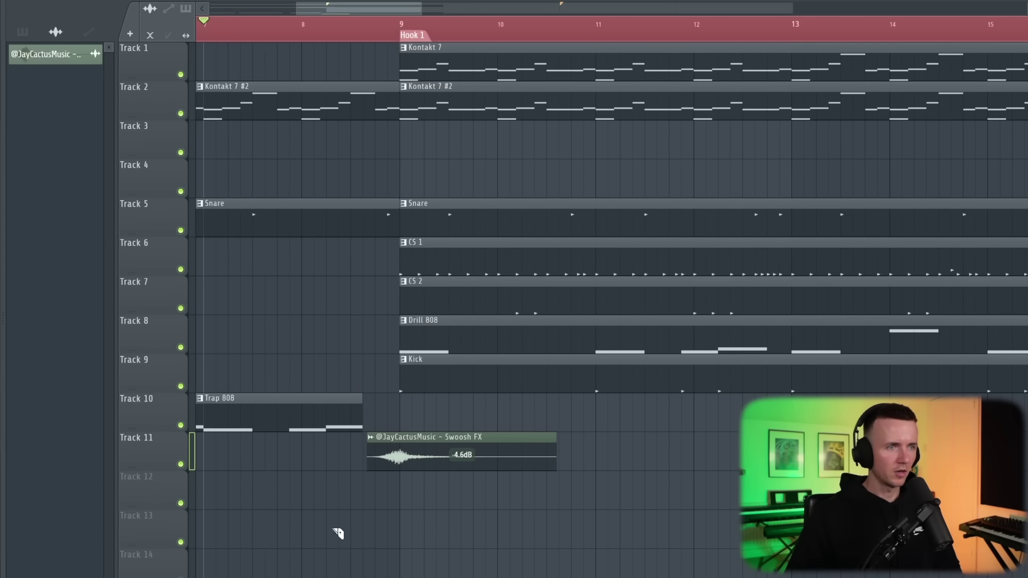
Delete the CS 2 clip at bar 9 and the Drill 808 and Kontakt 7 #4 clips at bar 17.
{"action": "scroll", "coordinate": [333, 532], "scroll_direction": "down", "scroll_amount": 3}
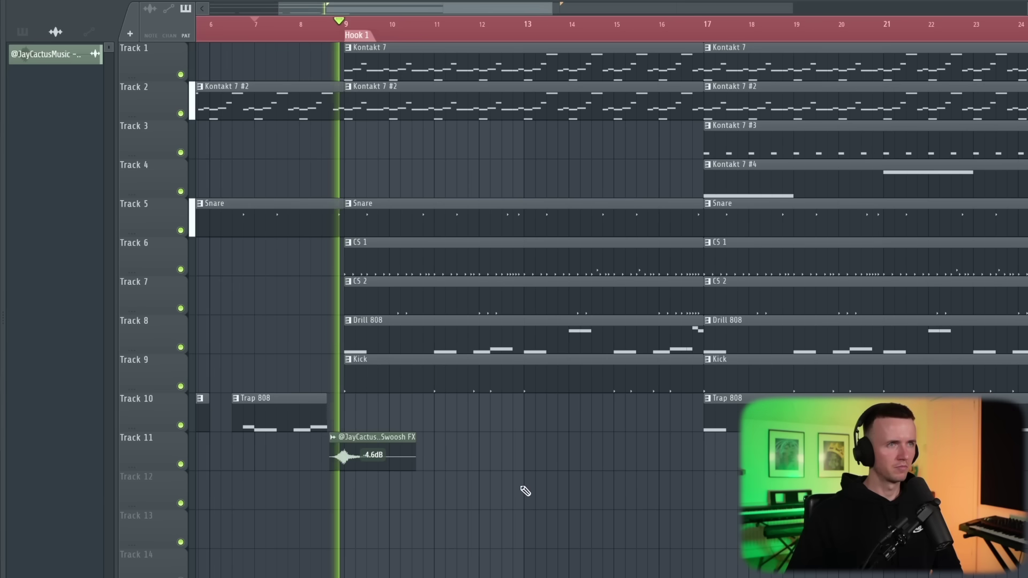
{"action": "scroll", "coordinate": [524, 490], "scroll_direction": "down", "scroll_amount": 3}
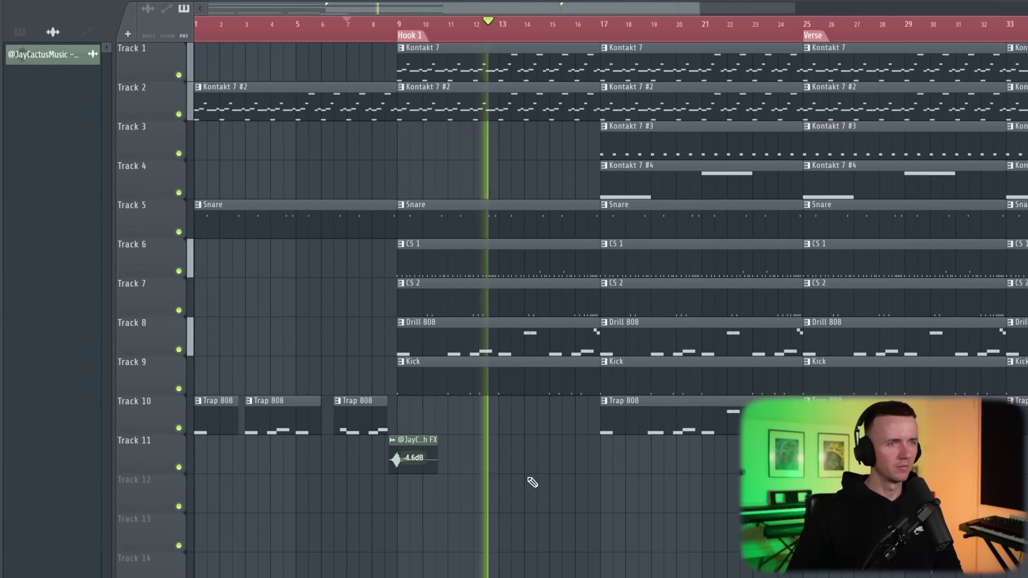
{"action": "left_click", "coordinate": [530, 306]}
{"action": "scroll", "coordinate": [545, 491], "scroll_direction": "down", "scroll_amount": 2}
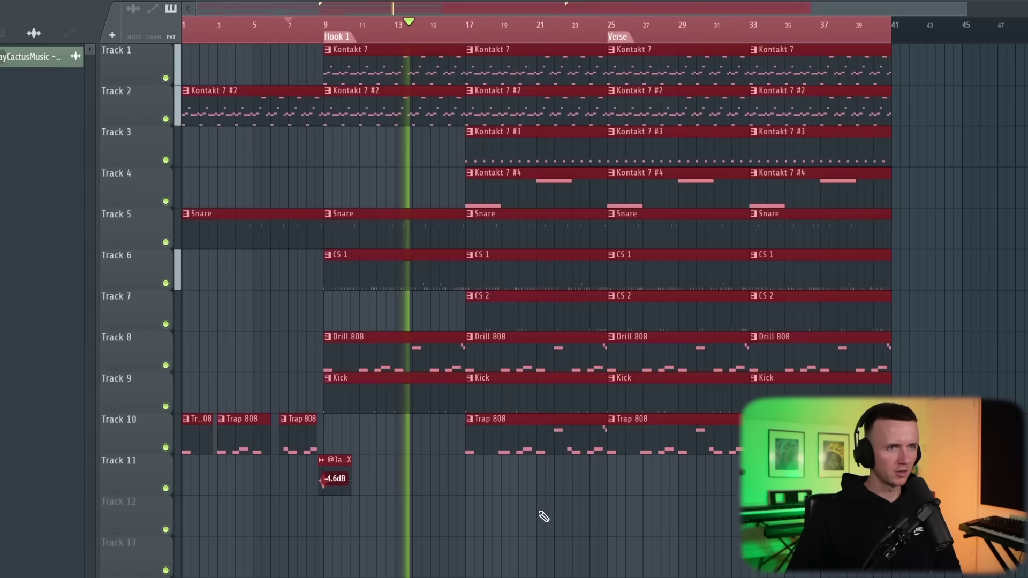
{"action": "right_click", "coordinate": [522, 369]}
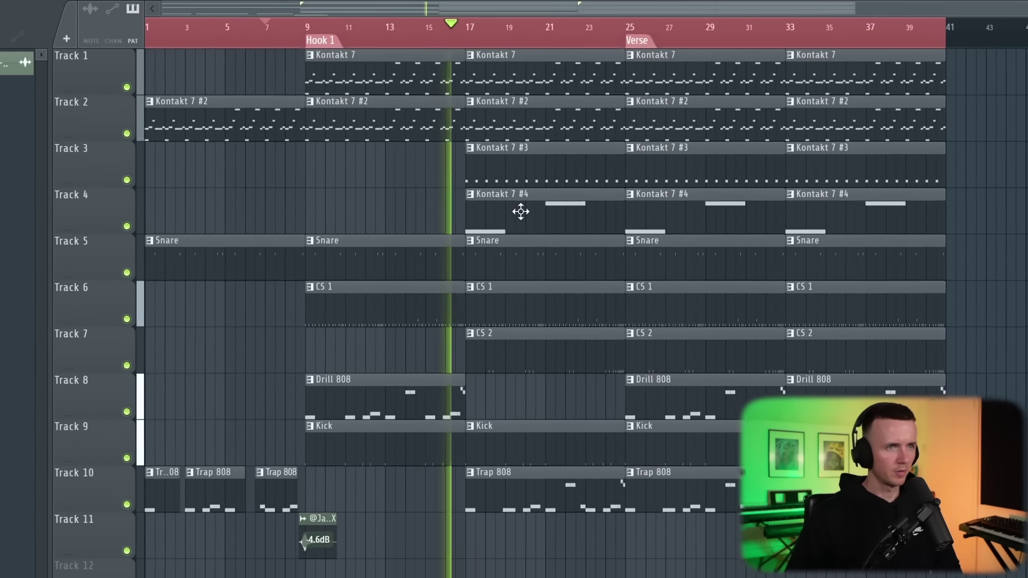
{"action": "right_click", "coordinate": [523, 217]}
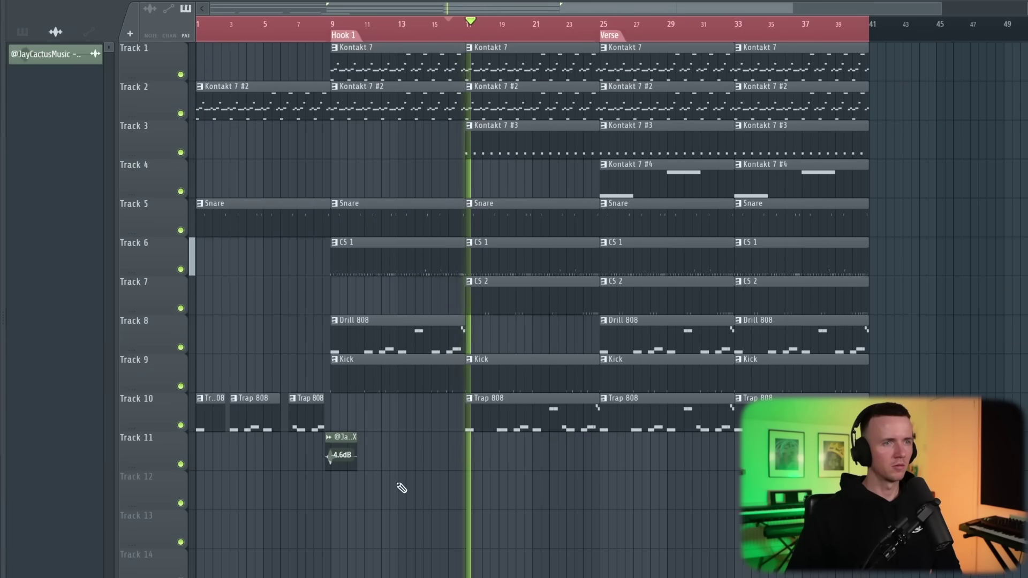
Delete the CS 1, CS 2, Drill 808 and Kontakt 7 #3 clips at bar 25 and copy the Swoosh FX clip to lead into the Verse.
{"action": "scroll", "coordinate": [401, 487], "scroll_direction": "down", "scroll_amount": 1}
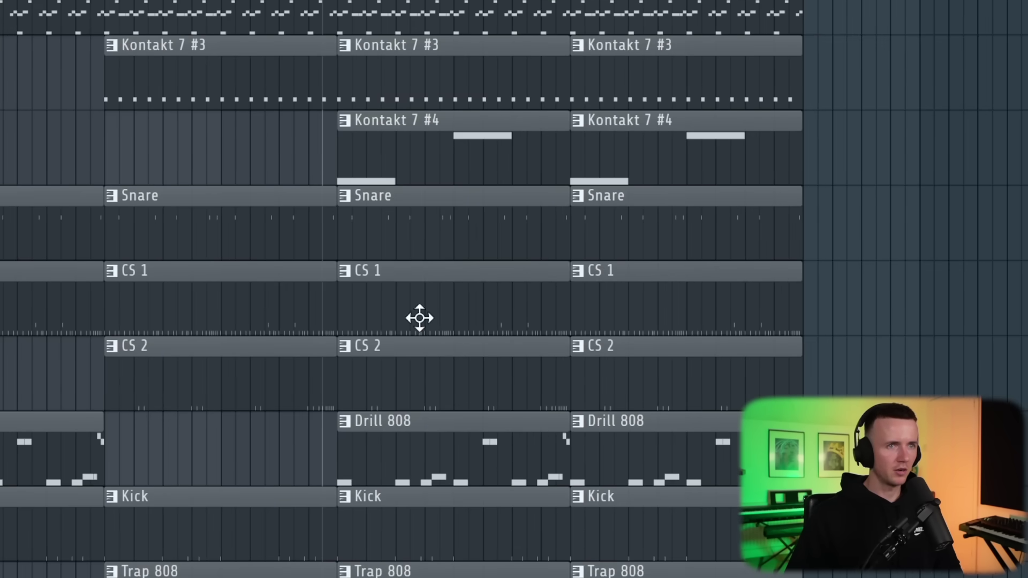
{"action": "right_click", "coordinate": [419, 318]}
{"action": "right_click", "coordinate": [420, 355]}
{"action": "right_click", "coordinate": [428, 75]}
{"action": "right_click", "coordinate": [434, 164]}
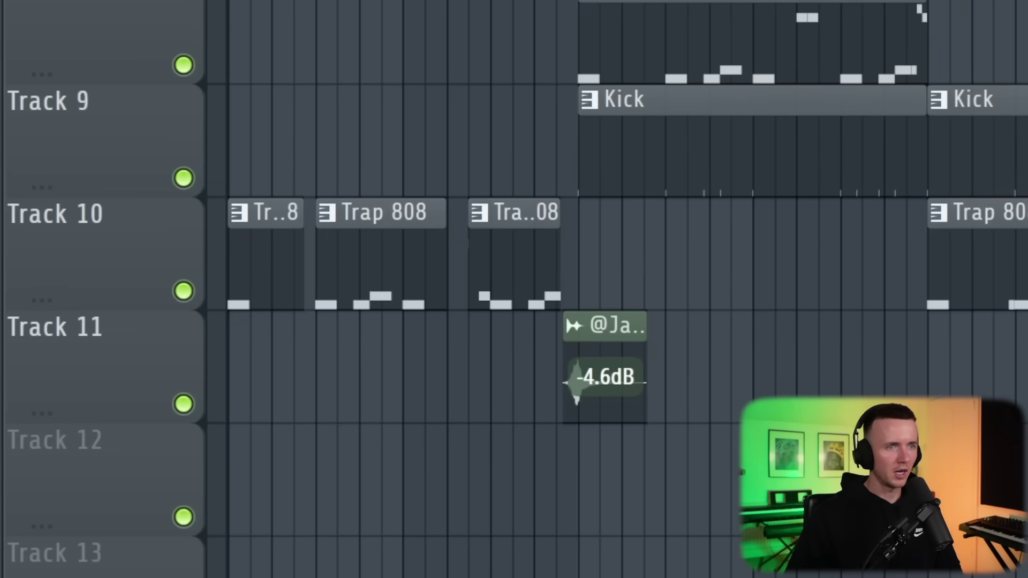
{"action": "left_click_drag", "start_coordinate": [599, 330], "coordinate": [1027, 328]}
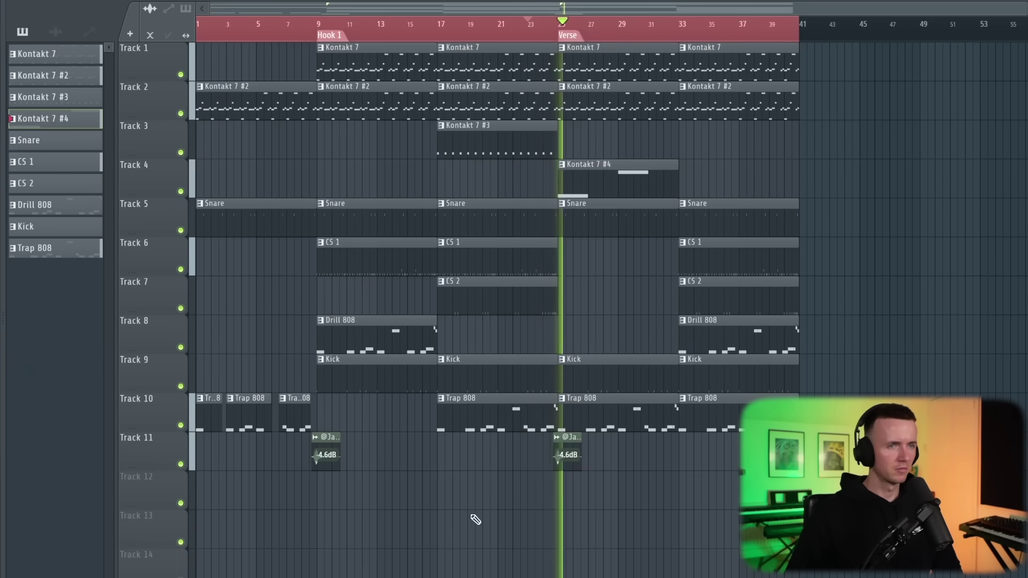
Clear the Trap 808 at bar 33 and the verse Kick before bar 29, and move the Kick, Trap 808 and Swoosh FX clips down one track.
{"action": "key", "text": "ctrl+a"}
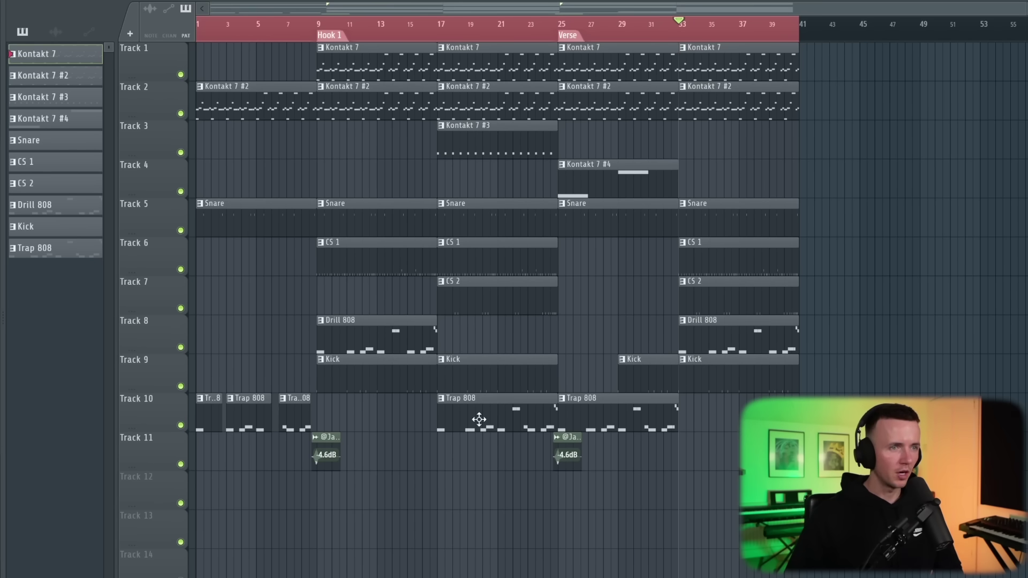
{"action": "left_click", "coordinate": [326, 418]}
{"action": "right_click", "coordinate": [368, 401]}
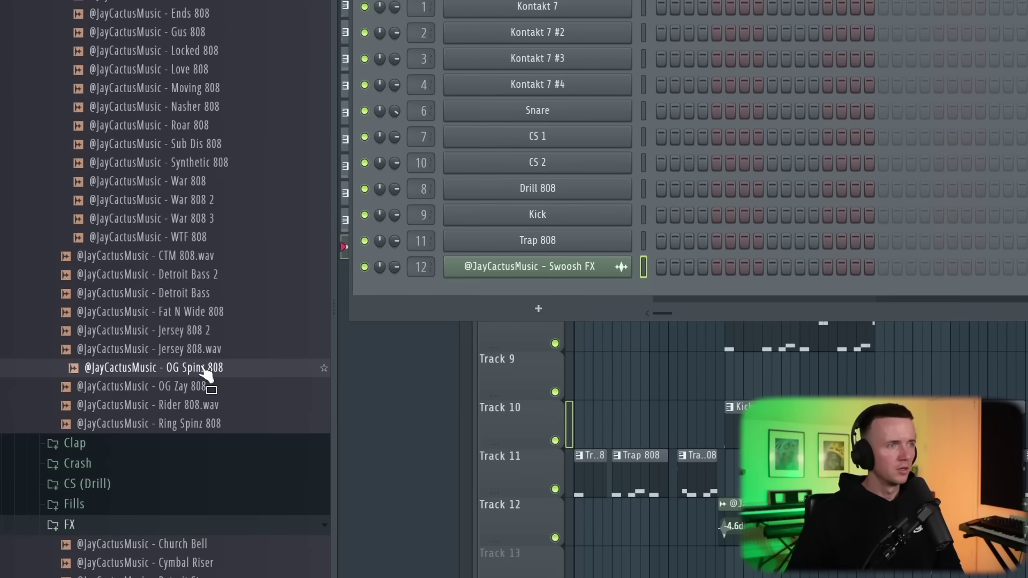
{"action": "left_click_drag", "start_coordinate": [618, 297], "coordinate": [621, 292]}
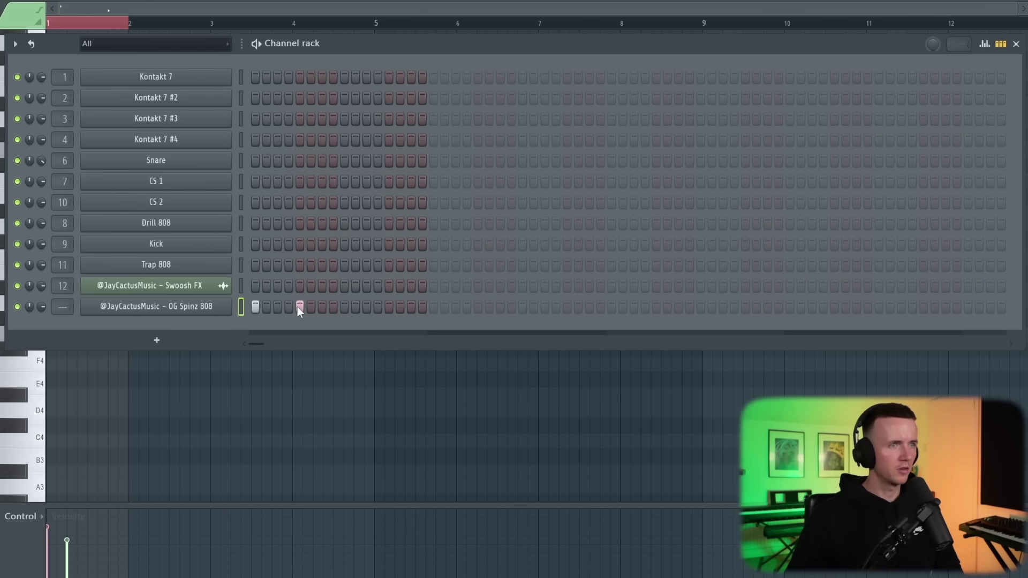
{"action": "key", "text": "space"}
{"action": "left_click", "coordinate": [412, 307]}
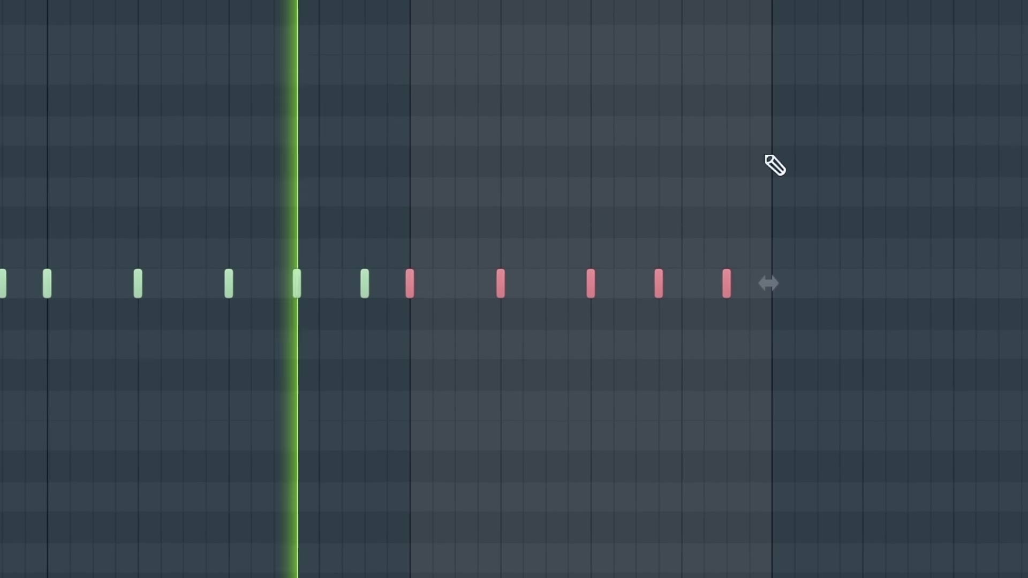
Raise the last bar 1 note to D6 and the last two bar 2 notes to D#5 in the four-bar OG Spinz 808 pattern.
{"action": "left_click_drag", "start_coordinate": [993, 205], "coordinate": [537, 365]}
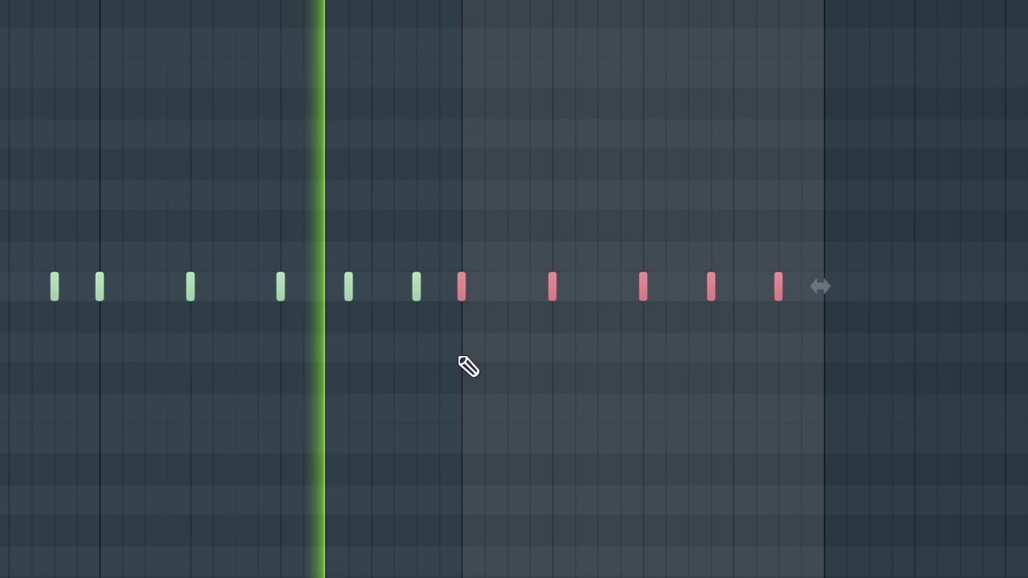
{"action": "key", "text": "shift+Up"}
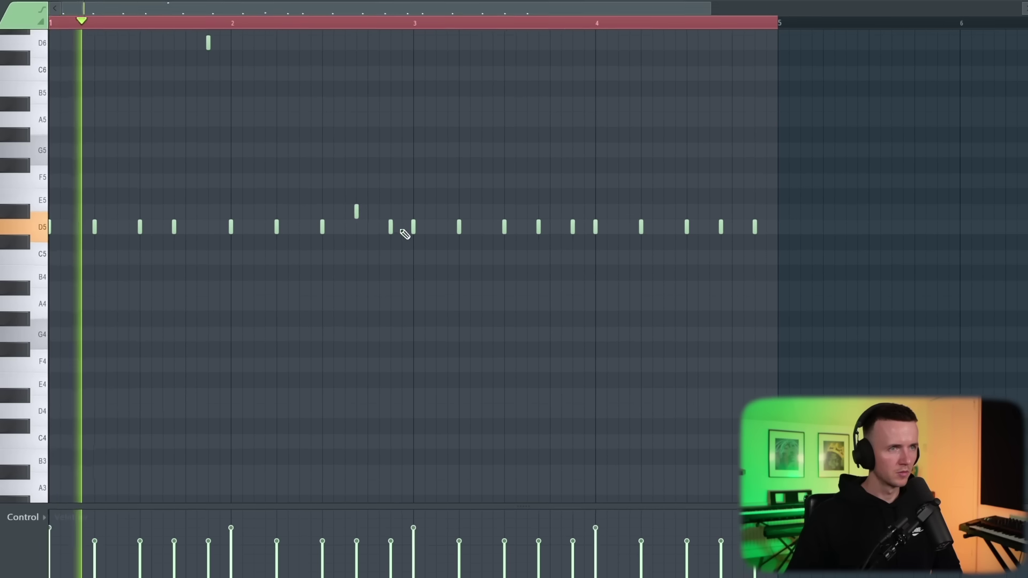
{"action": "right_click", "coordinate": [383, 238]}
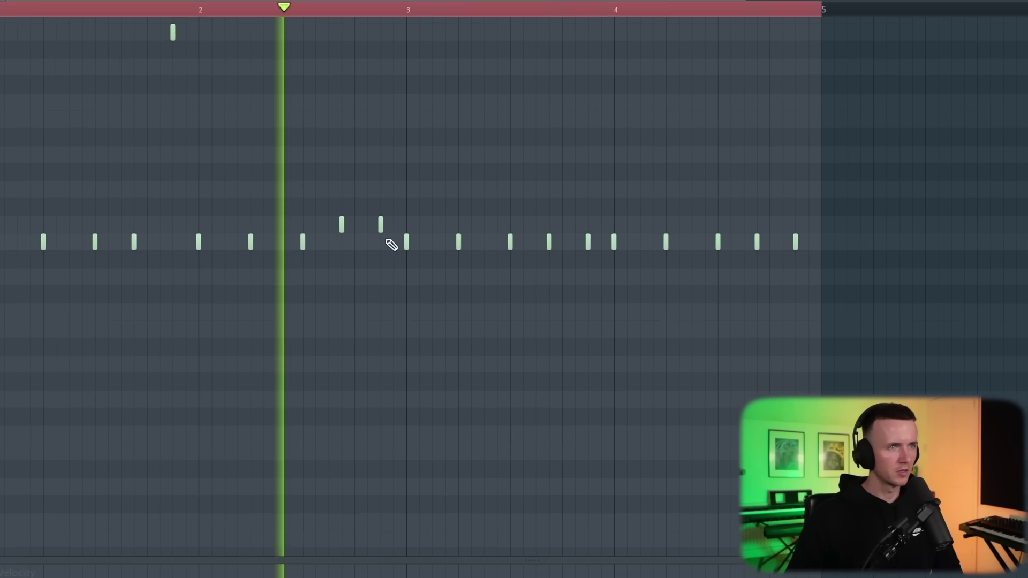
Open the CS 1 pattern at bar 33, lower its four C6 notes to C5 and select the four C#5 notes.
{"action": "left_click", "coordinate": [545, 239]}
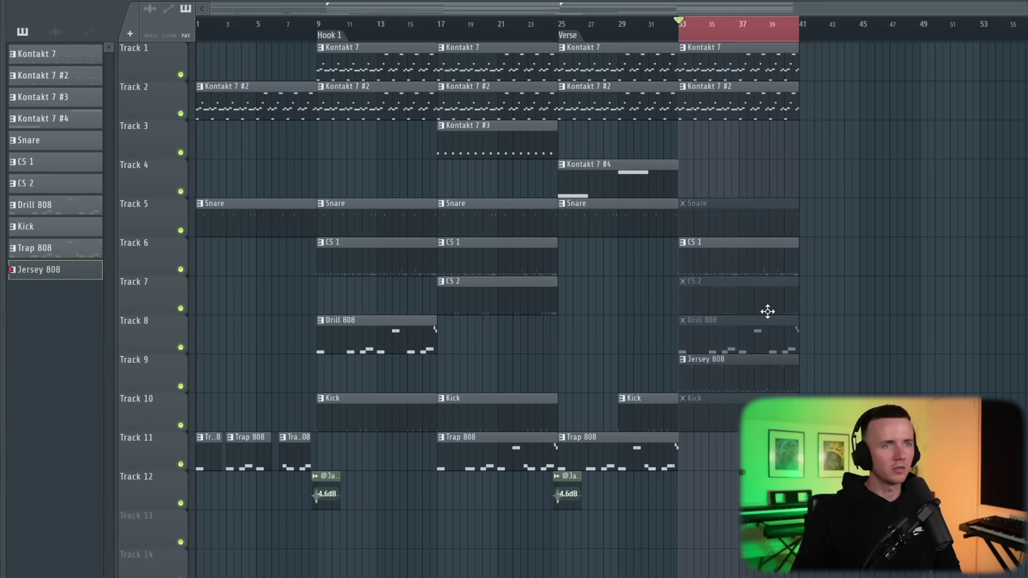
{"action": "right_click", "coordinate": [683, 243]}
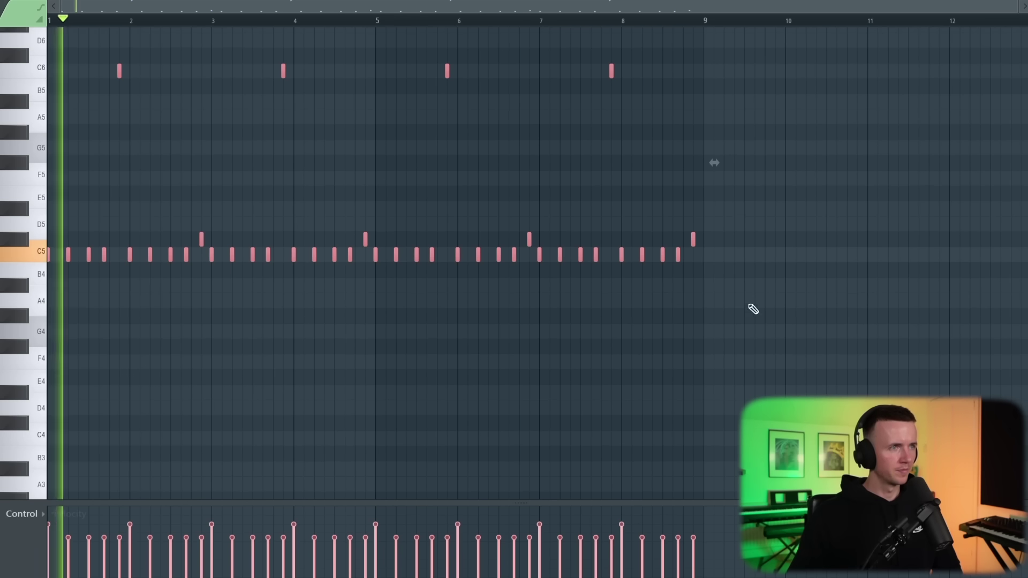
{"action": "left_click_drag", "start_coordinate": [96, 63], "coordinate": [663, 76]}
{"action": "key", "text": "ctrl+Down"}
{"action": "left_click", "coordinate": [663, 77]}
{"action": "key", "text": "space"}
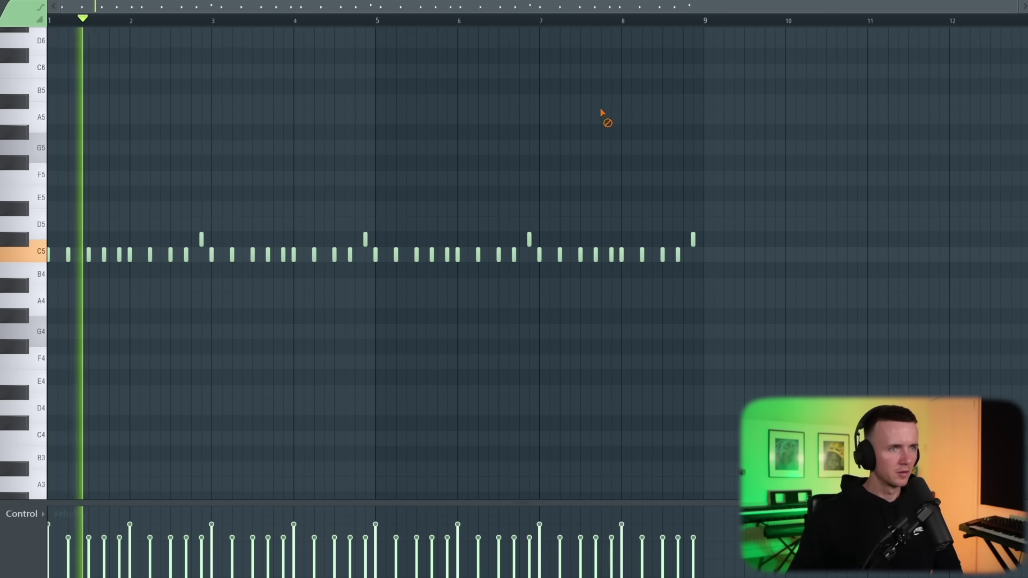
{"action": "left_click_drag", "start_coordinate": [171, 218], "coordinate": [736, 246]}
{"action": "key", "text": "ctrl+a"}
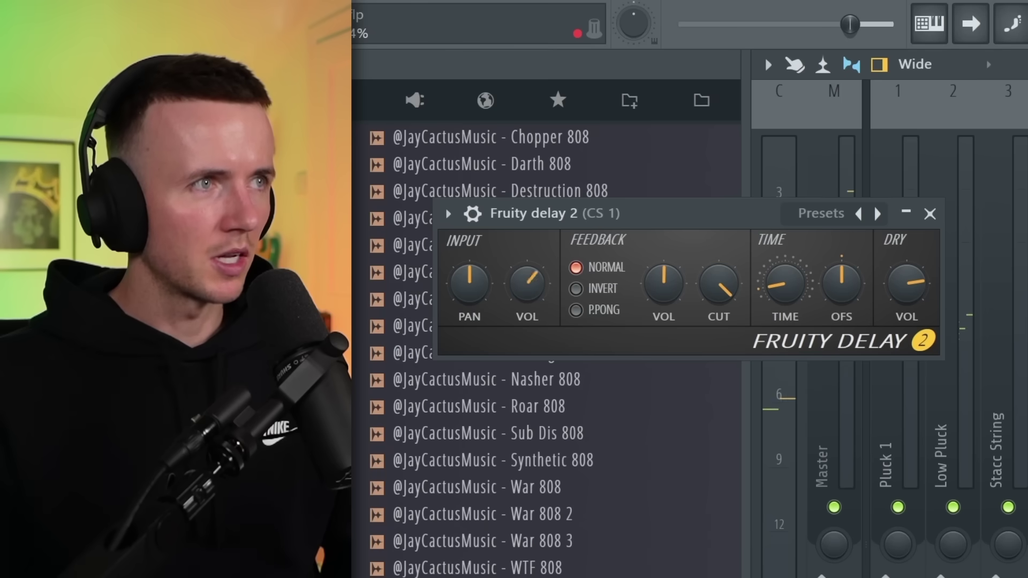
Set CS 1's Fruity Delay 2 to ping-pong feedback, pan its input right and lower the input and feedback volumes.
{"action": "left_click", "coordinate": [575, 310]}
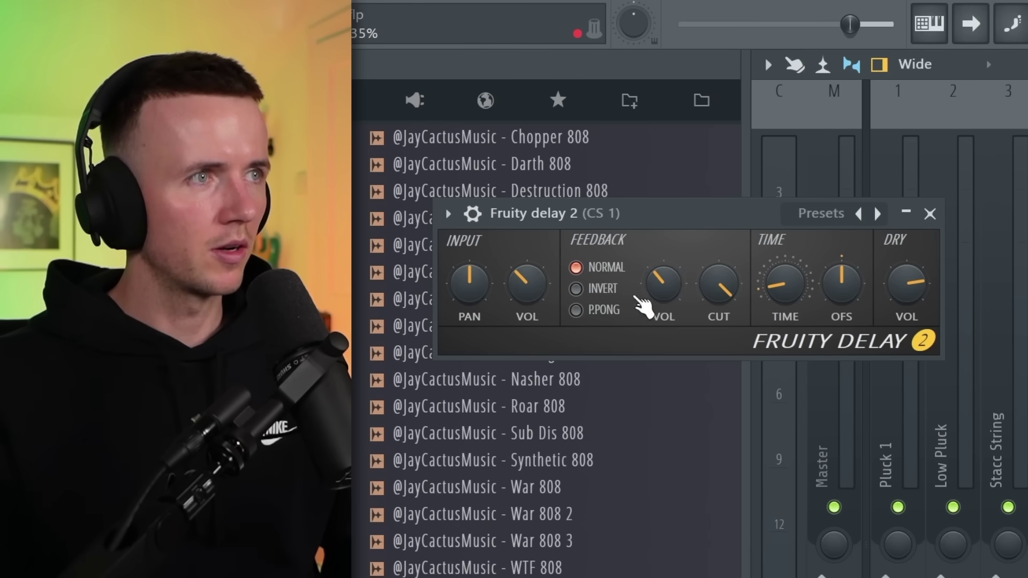
{"action": "left_click_drag", "start_coordinate": [467, 289], "coordinate": [466, 275]}
{"action": "left_click_drag", "start_coordinate": [663, 284], "coordinate": [658, 307]}
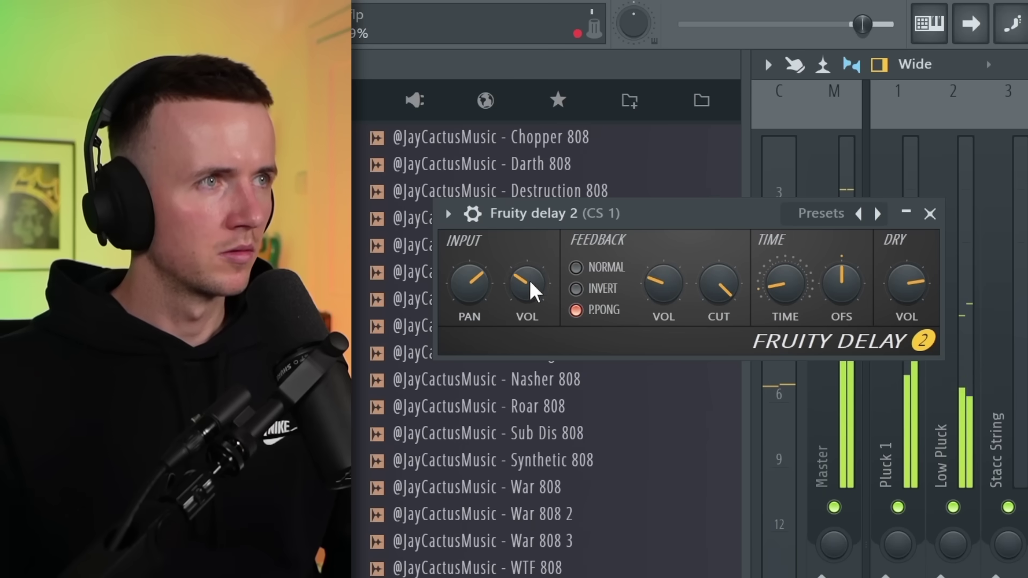
{"action": "left_click", "coordinate": [937, 212]}
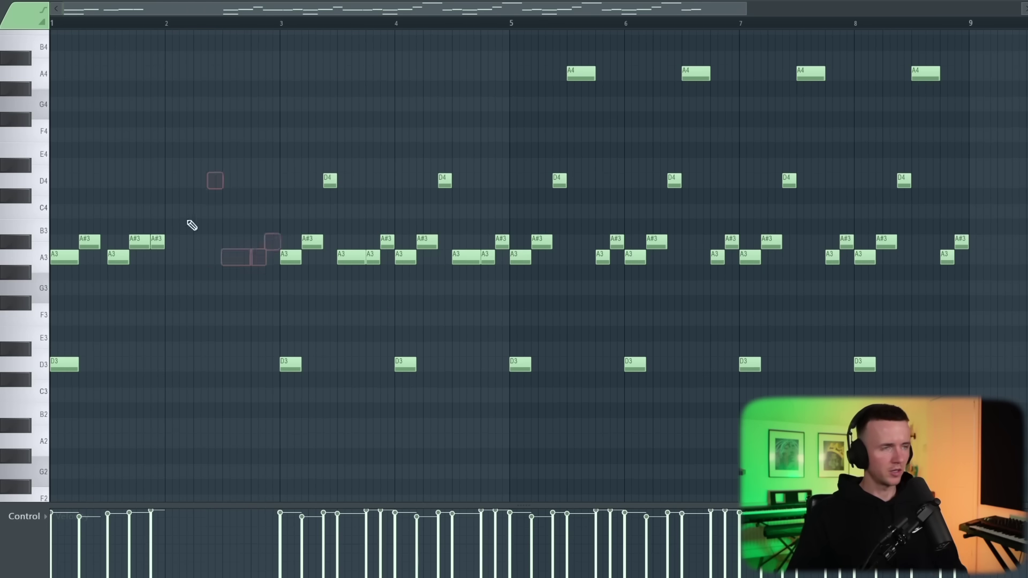
Fill bar 2 of the melody with a variation of bar 1 ending on D4, and repeat both bars in bars 3 and 4.
{"action": "key", "text": "space"}
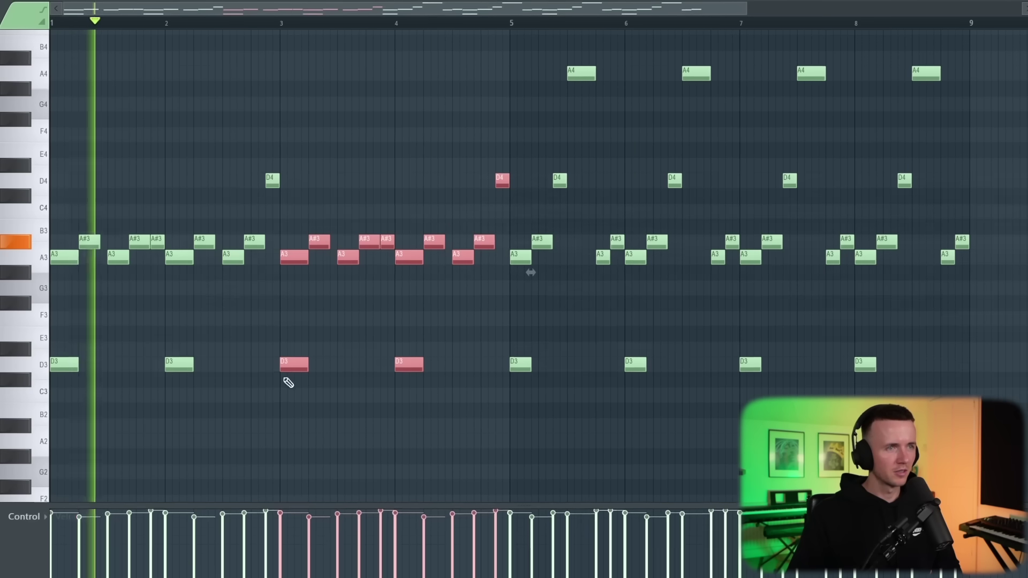
{"action": "scroll", "coordinate": [268, 420], "scroll_direction": "down", "scroll_amount": 3}
{"action": "left_click", "coordinate": [470, 475]}
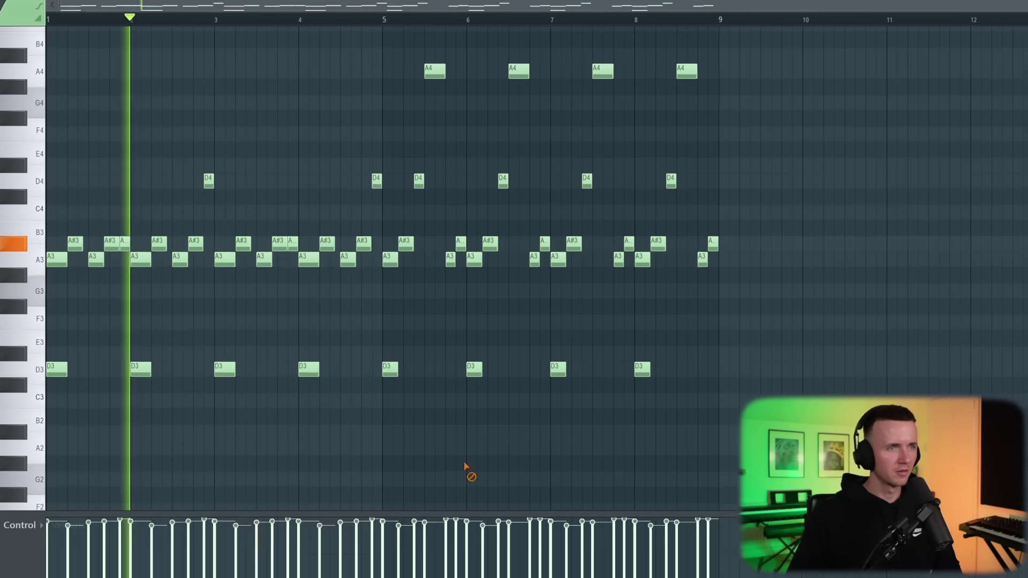
Delete all the old melody notes in bars 5 to 8, including the four A4 notes, and select the remaining phrase.
{"action": "left_click_drag", "start_coordinate": [740, 417], "coordinate": [421, 133]}
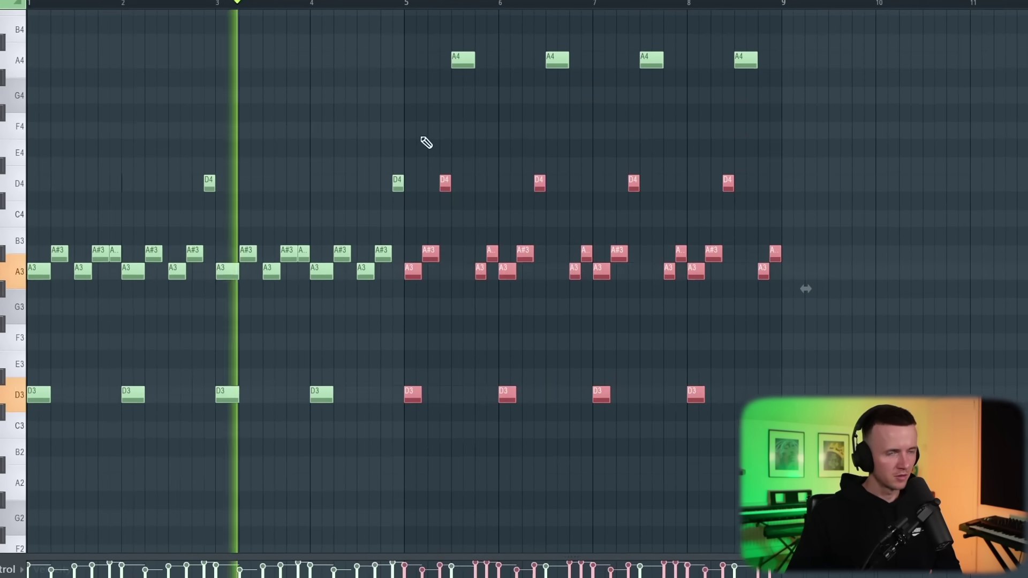
{"action": "key", "text": "Delete"}
{"action": "right_click", "coordinate": [713, 66]}
{"action": "right_click", "coordinate": [625, 66]}
{"action": "right_click", "coordinate": [536, 66]}
{"action": "right_click", "coordinate": [480, 52]}
{"action": "key", "text": "ctrl+a"}
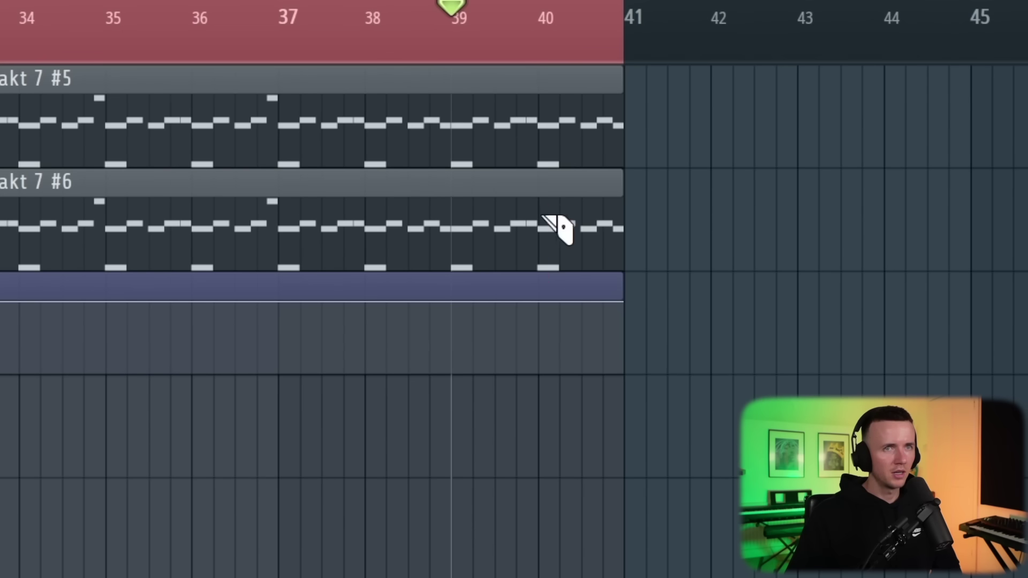
Cut the last bar, starting at bar 40, off the Kontakt 7 #6 clip.
{"action": "right_click", "coordinate": [556, 228]}
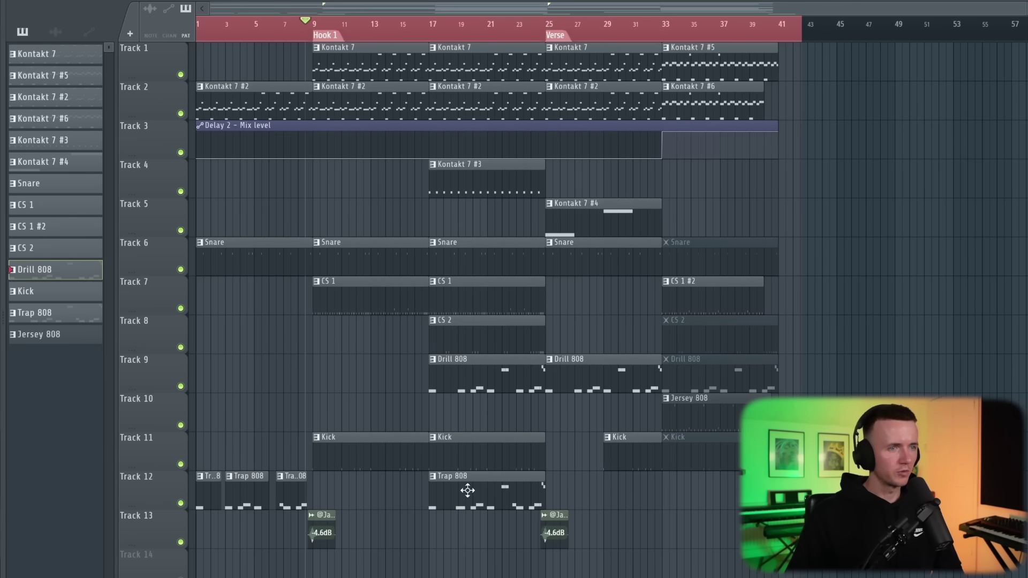
Move the Trap 808 clip from bar 17 to bar 9 and replace the Verse's Drill 808 at bar 25 with Trap 808.
{"action": "left_click_drag", "start_coordinate": [466, 488], "coordinate": [402, 461]}
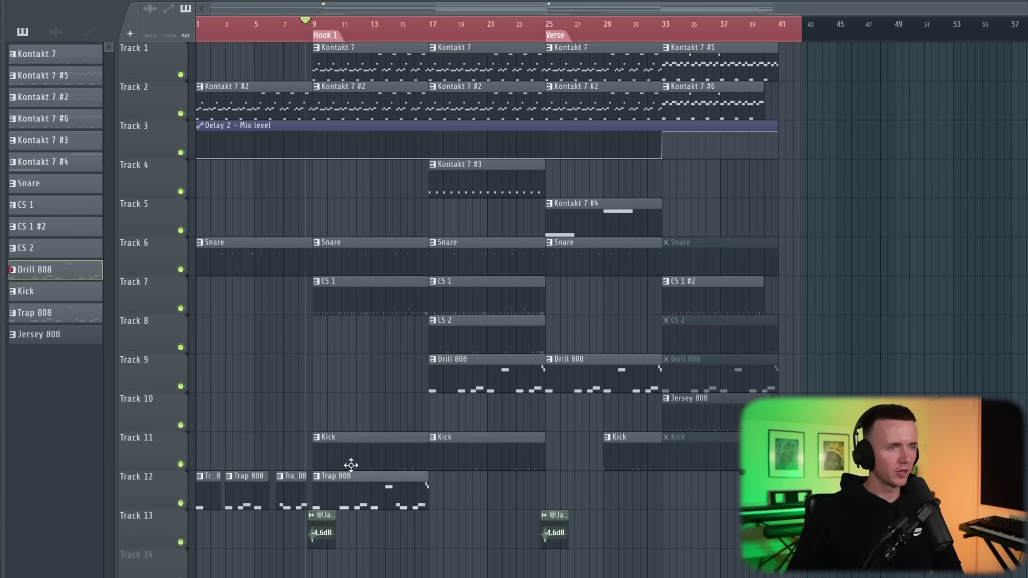
{"action": "key", "text": "space"}
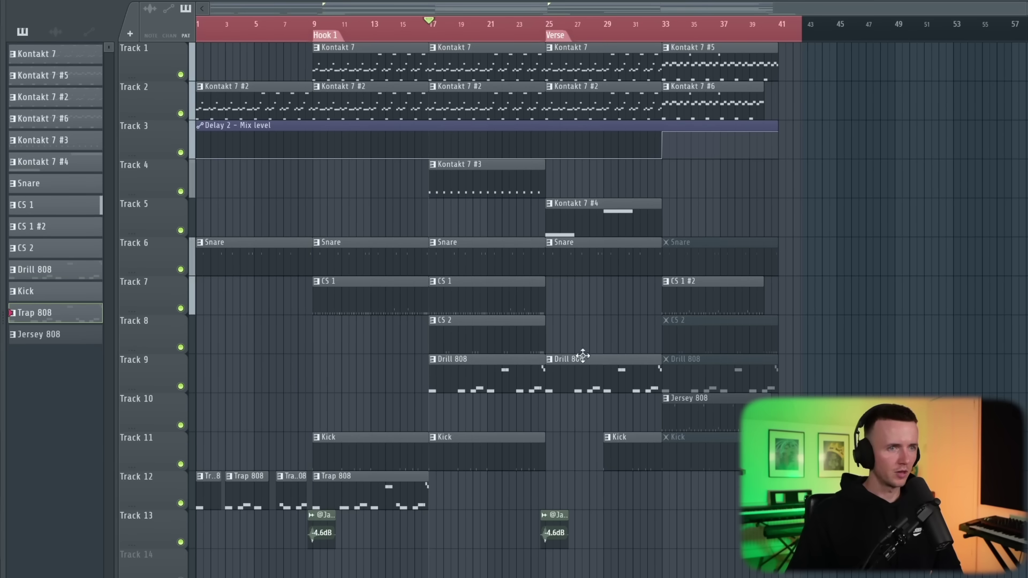
{"action": "left_click_drag", "start_coordinate": [582, 356], "coordinate": [562, 488]}
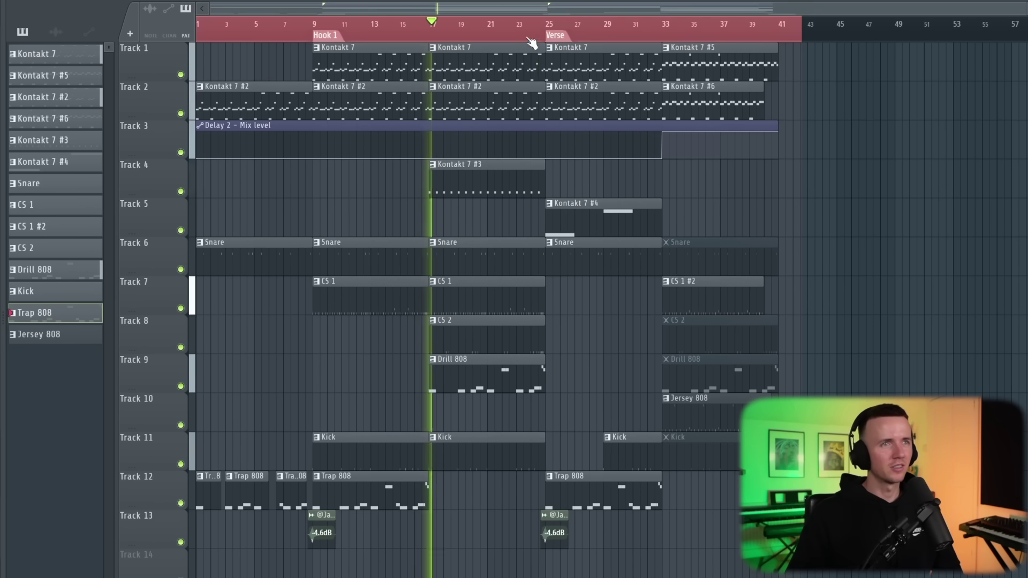
Select all clips from Hook 1 to the end of the arrangement and duplicate them from bar 41 for Hook 2 and Verse 2.
{"action": "left_click_drag", "start_coordinate": [851, 536], "coordinate": [324, 43]}
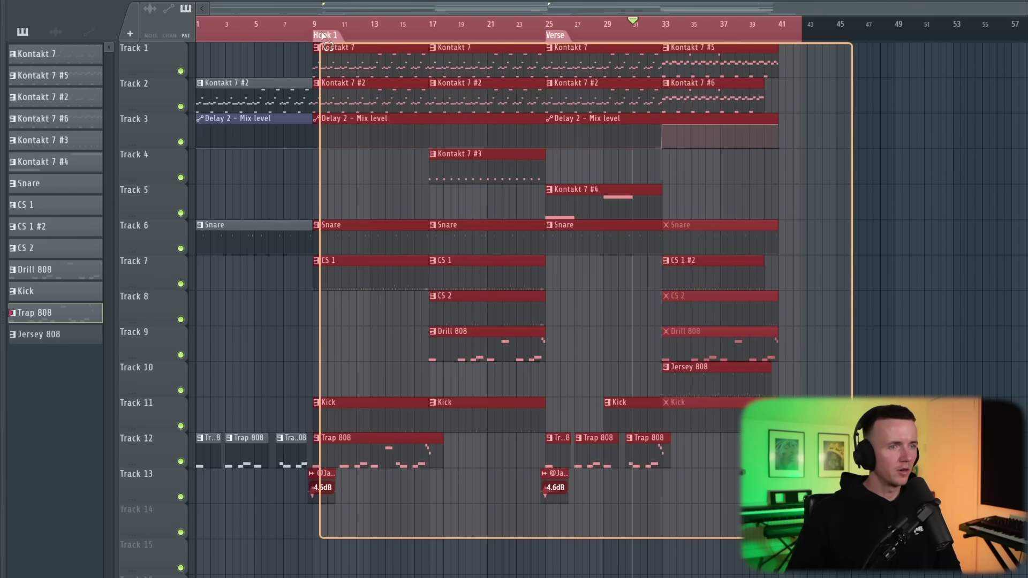
{"action": "key", "text": "ctrl+b"}
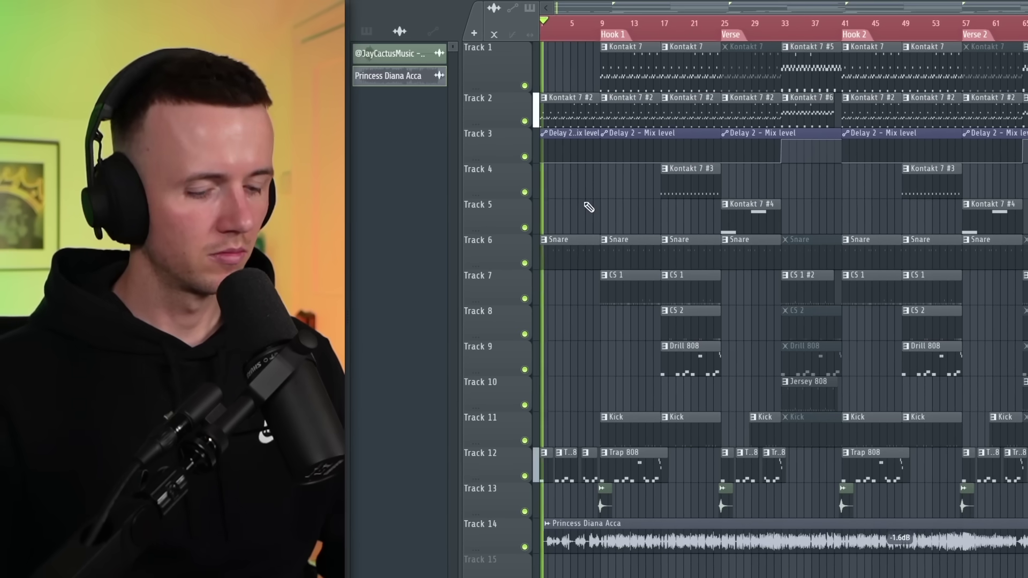
{"action": "scroll", "coordinate": [561, 276], "scroll_direction": "up", "scroll_amount": 3}
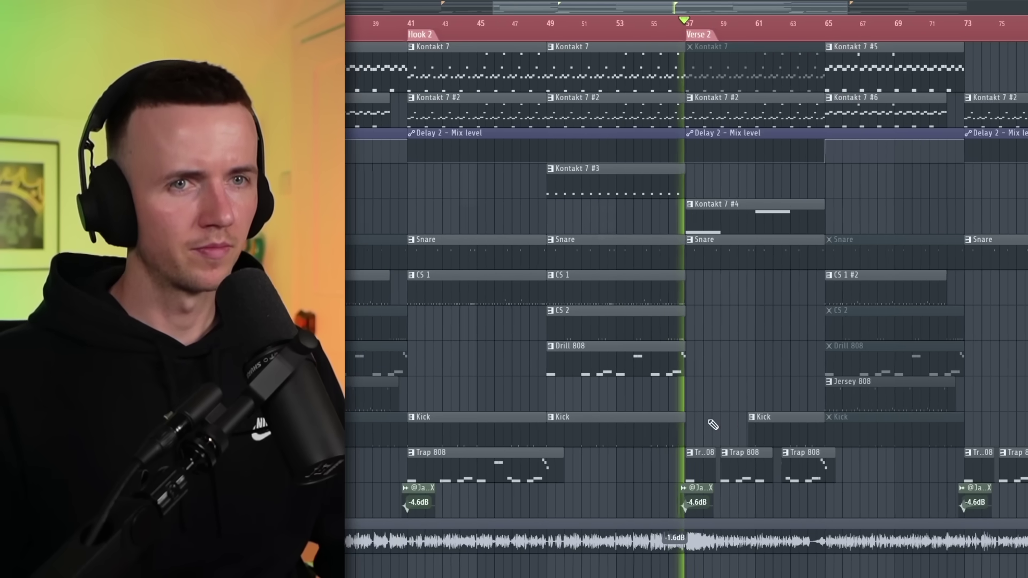
{"action": "scroll", "coordinate": [712, 425], "scroll_direction": "down", "scroll_amount": 5}
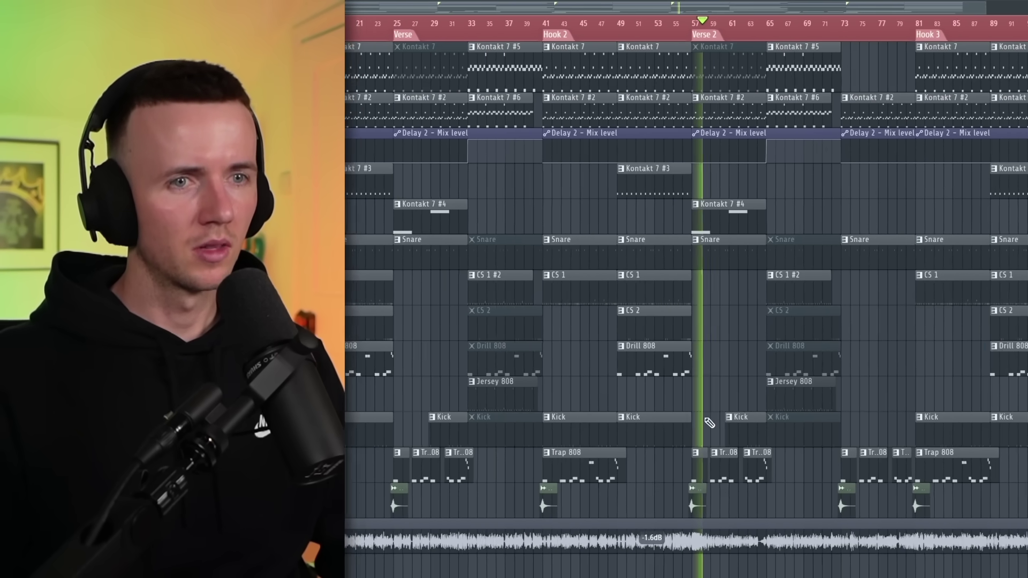